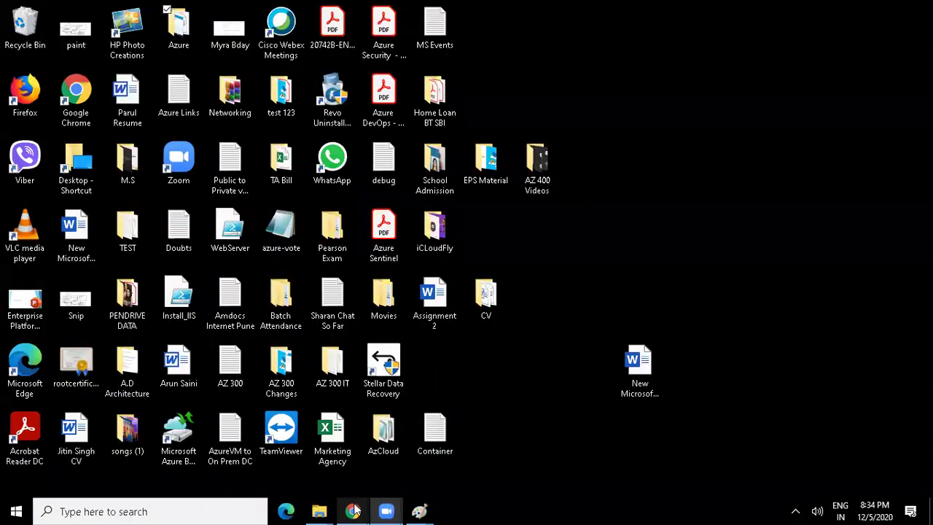
Step: Switch to Chrome with the Azure virtual machine creation page and dismiss the downloads bar
click(205, 455)
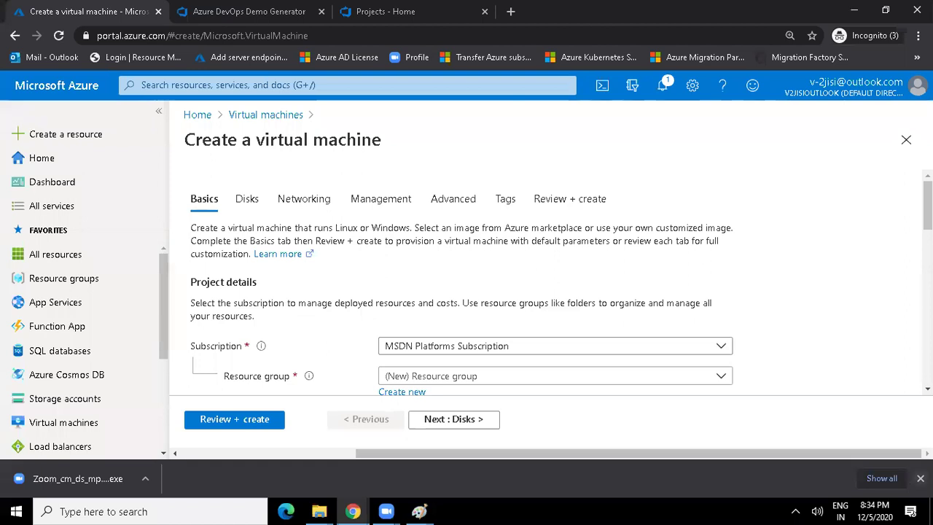
click(920, 478)
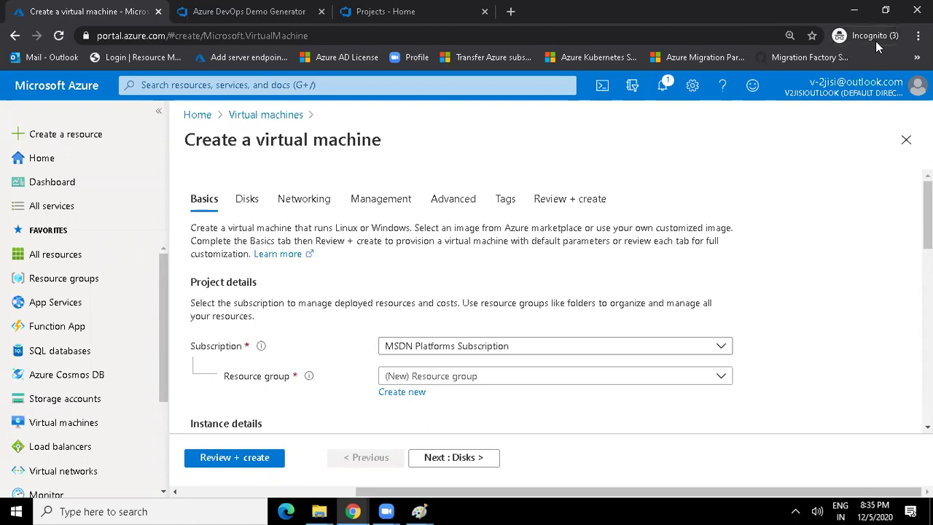
Step: Search the web in a new tab for "how to report regarding piracy software in microsoft"
click(884, 11)
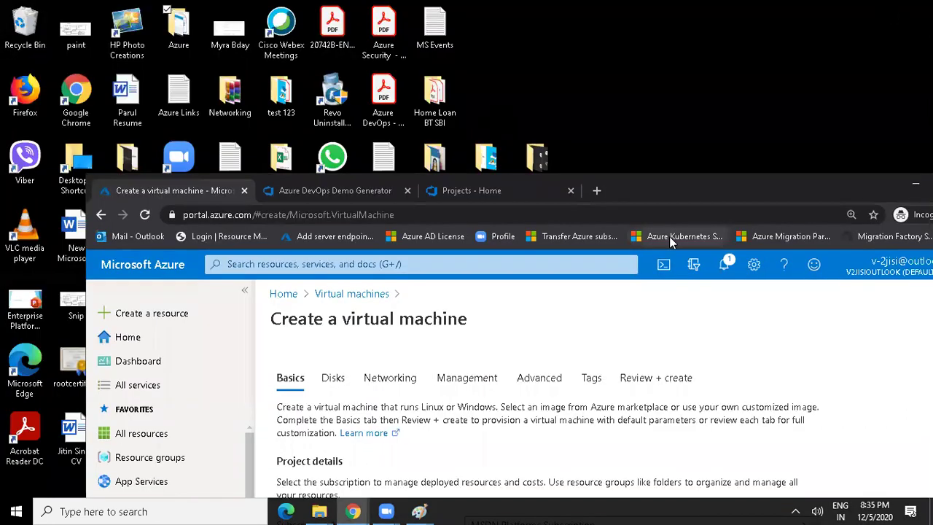
click(597, 191)
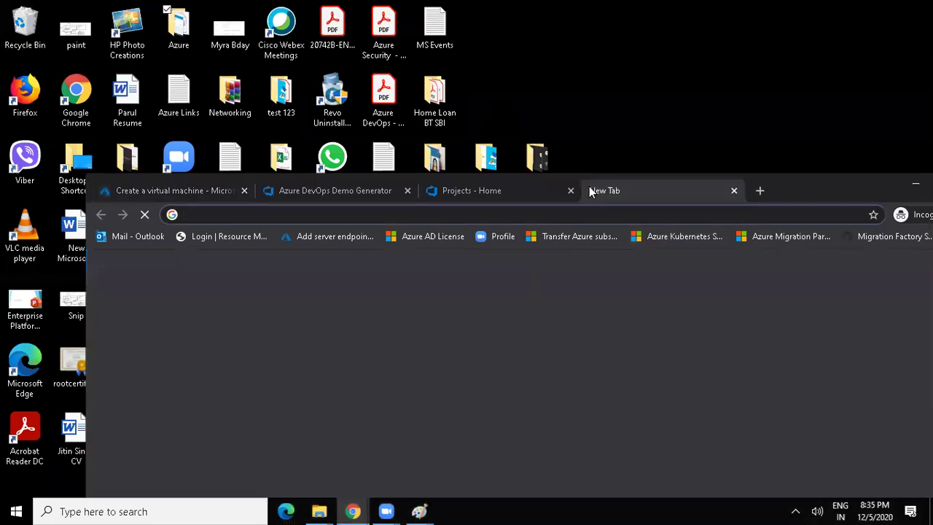
text(how to repo)
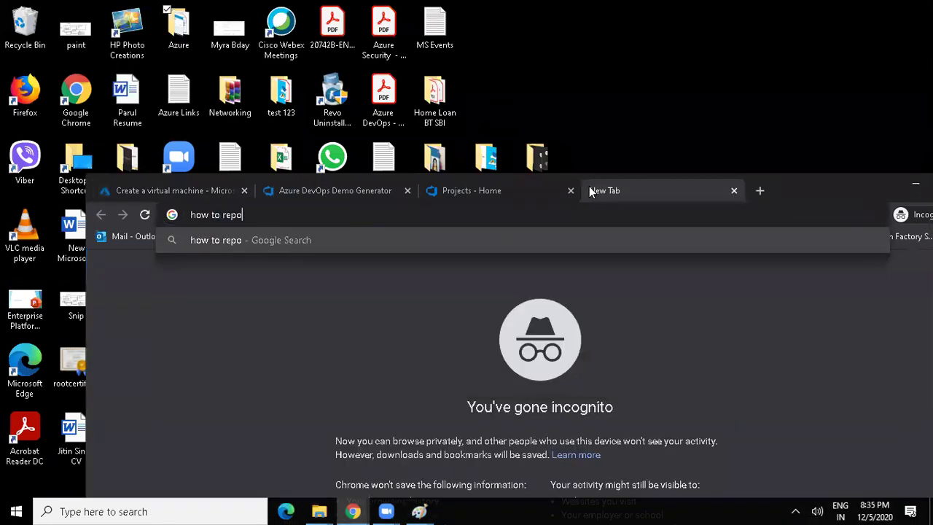
text(rt regarding )
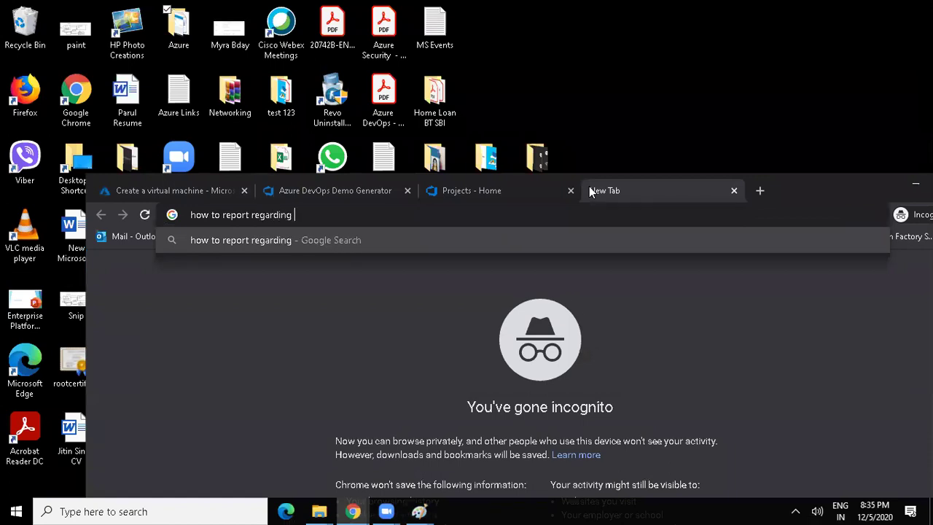
text(piracy software )
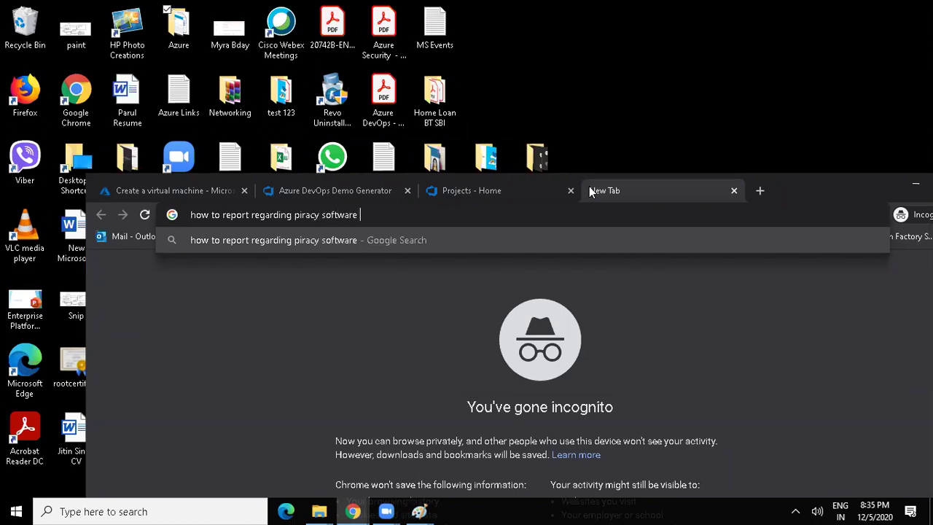
text(in microsoft)
key(Return)
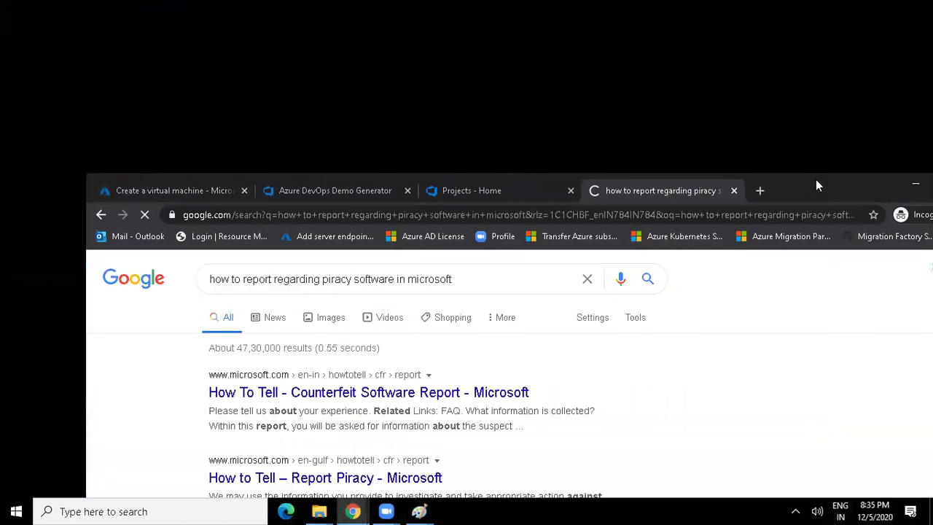
double_click(816, 179)
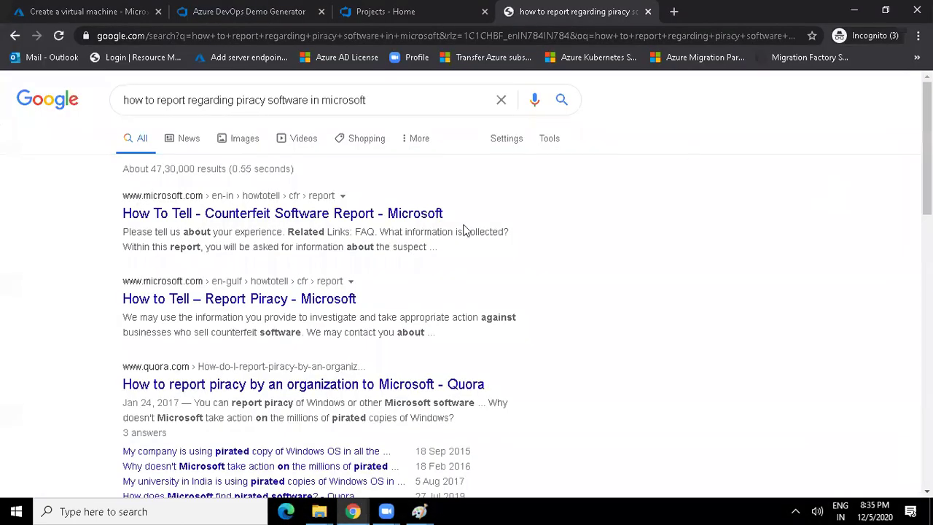
Step: Open Microsoft's Counterfeit Software Report and try to continue past step 1 with Windows server as the product category
click(259, 215)
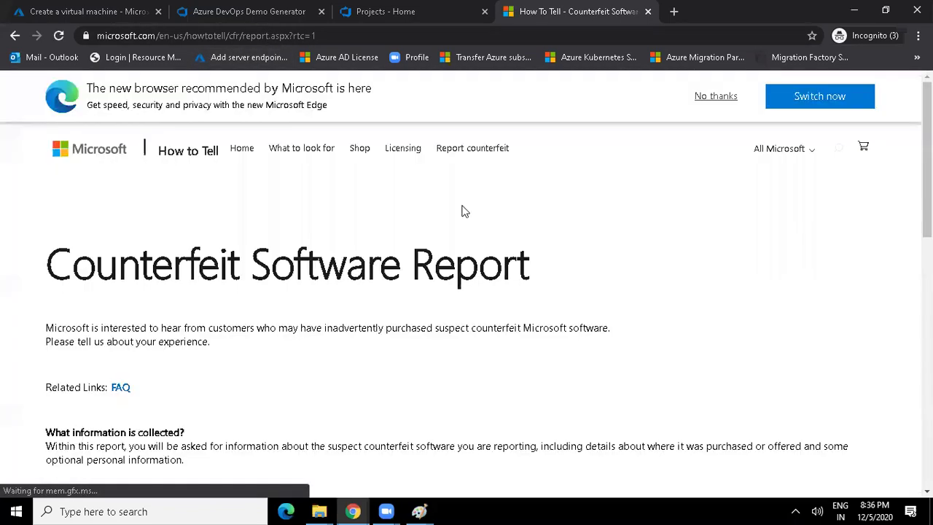
drag(928, 160, 927, 346)
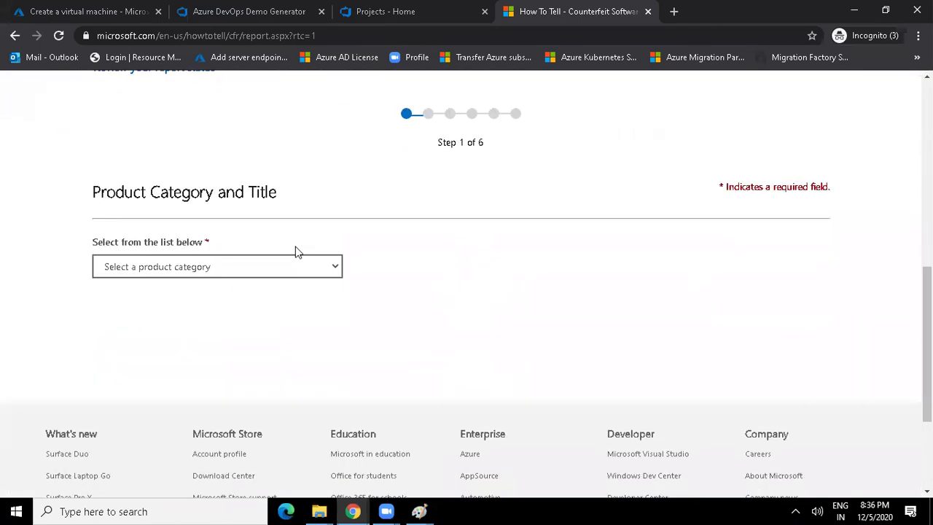
click(223, 271)
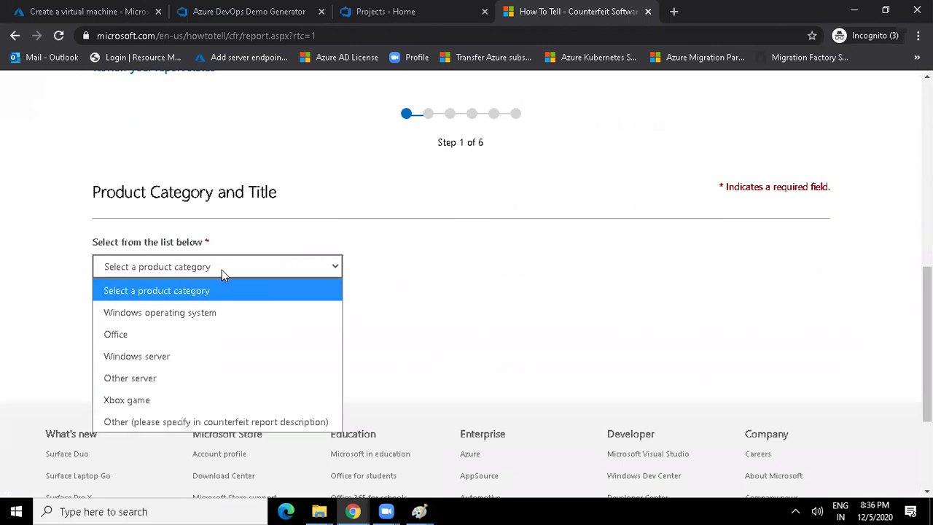
click(144, 355)
click(197, 322)
click(185, 354)
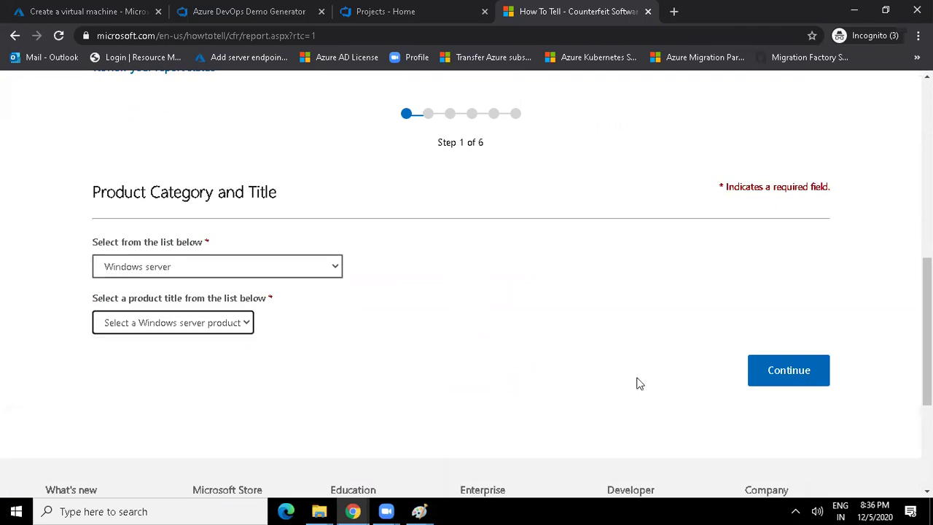
click(822, 386)
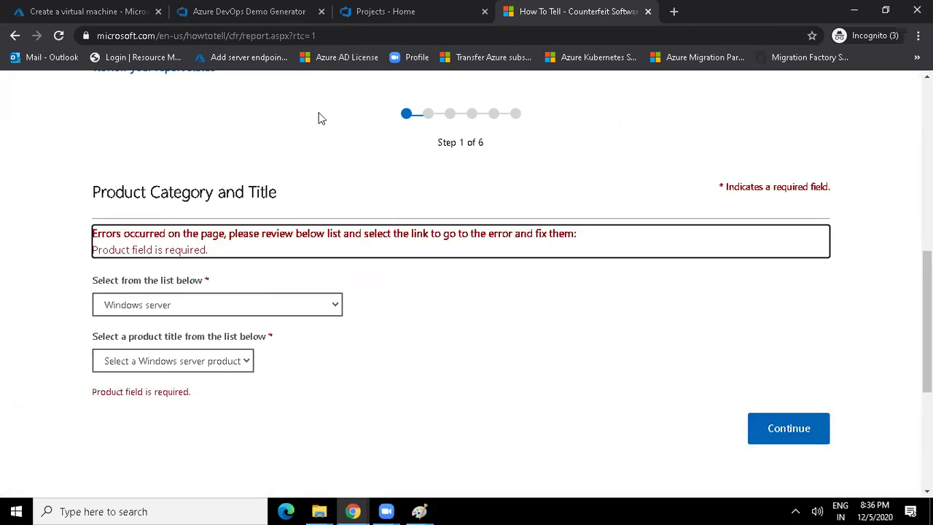
Step: Select the web address of the Counterfeit Software Report page and close that page
click(267, 35)
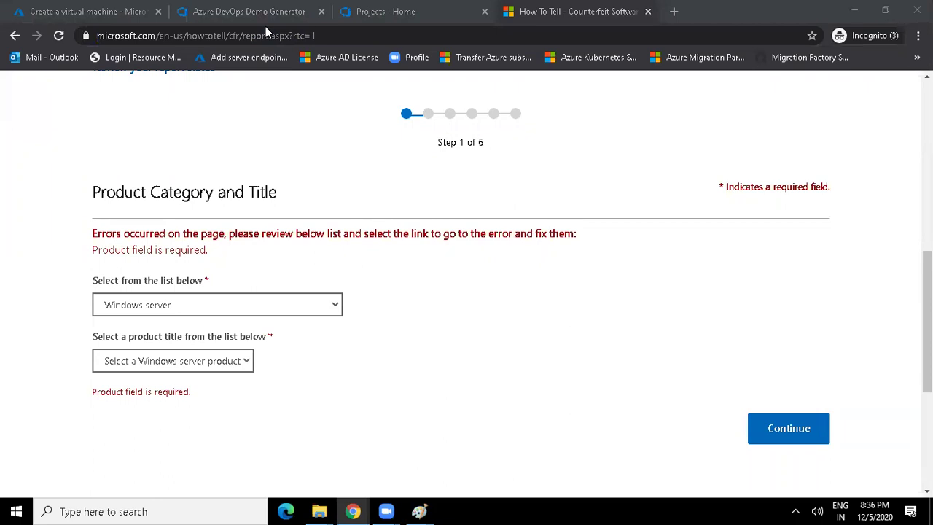
click(663, 27)
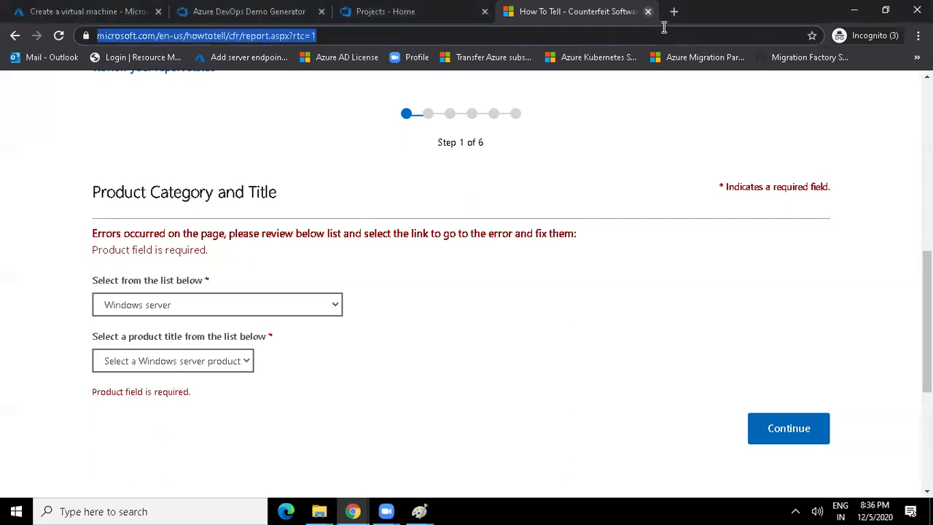
key(ctrl+w)
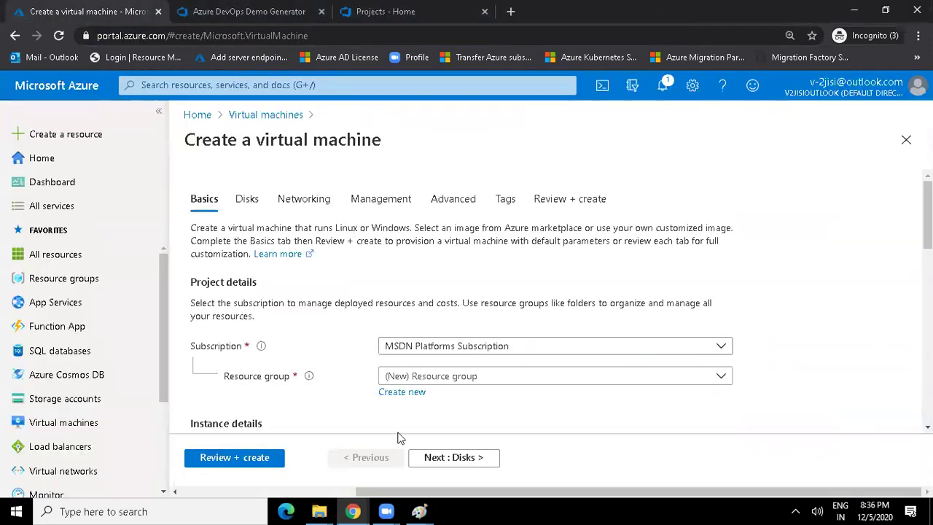
Step: Switch to the Paint drawing of Azure account notes and add the two lines "Build Pipeline" and "Release Pipeline" in its lower middle area
mouse_move(424, 510)
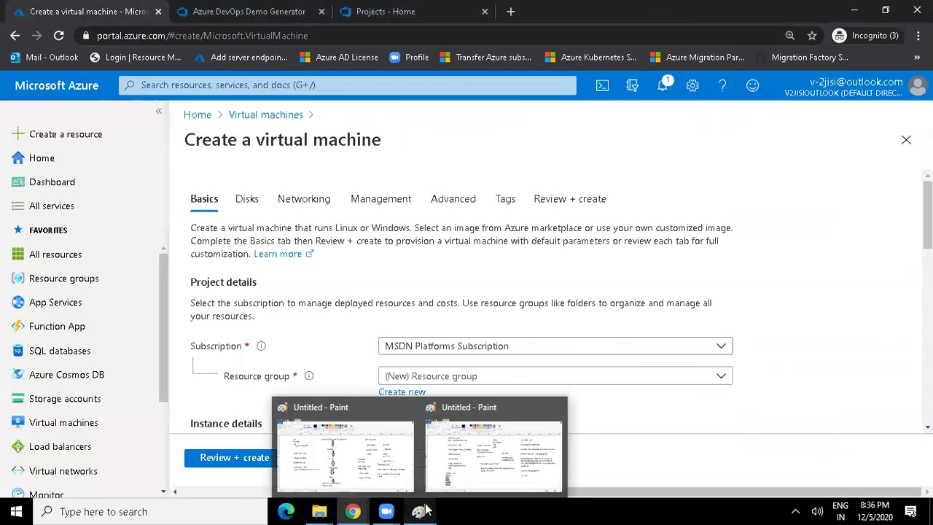
click(498, 446)
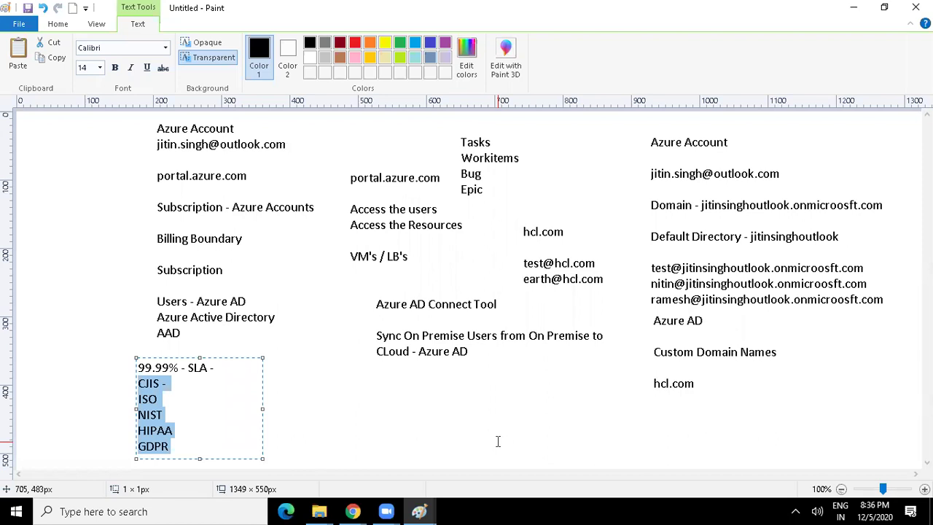
click(345, 384)
click(345, 383)
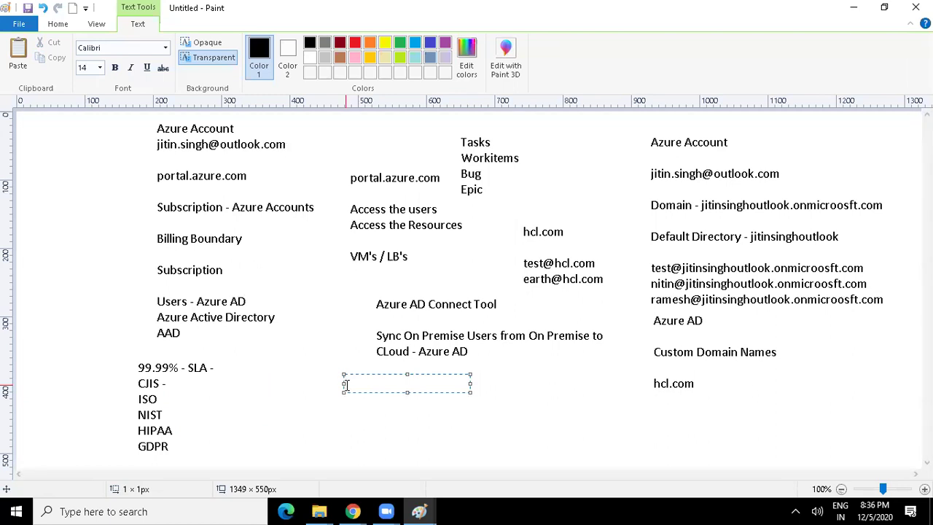
text(Build Pipeline)
key(Return)
text(Release)
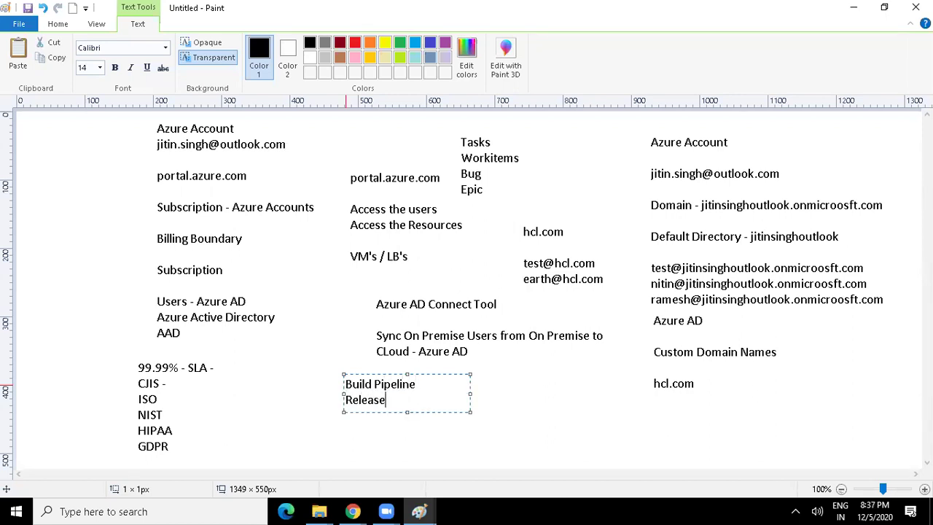
text( Pipeline)
Step: Add a separate "Coding" text note beside the pipeline notes and start a new line below it
click(504, 365)
click(504, 365)
text(Coding)
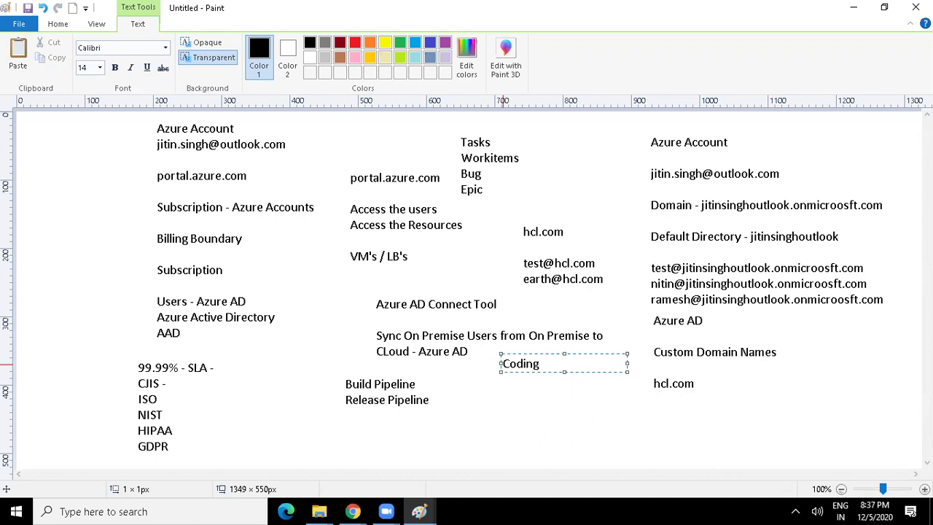
key(Return)
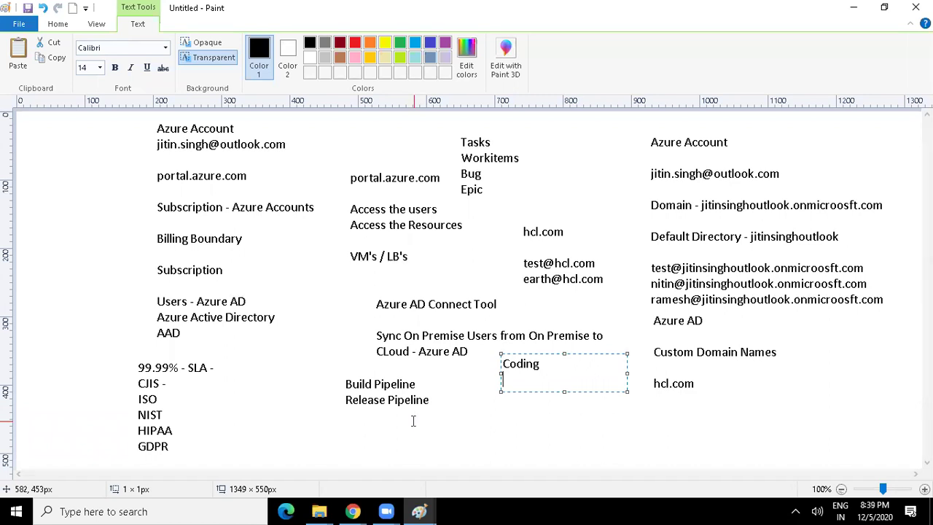
Step: Switch back to Chrome, leave the virtual machine form for the Azure home page, and show the Azure DevOps Projects page
key(alt+Tab)
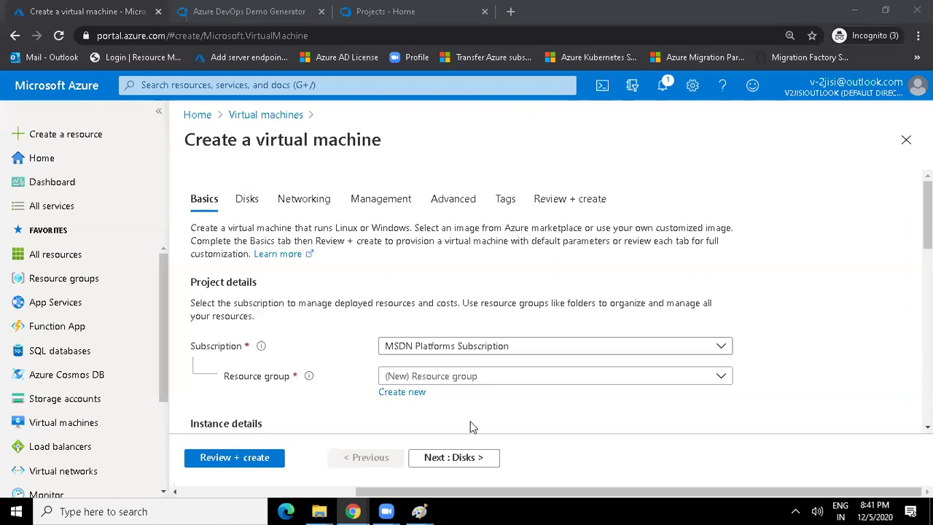
mouse_move(419, 511)
click(196, 117)
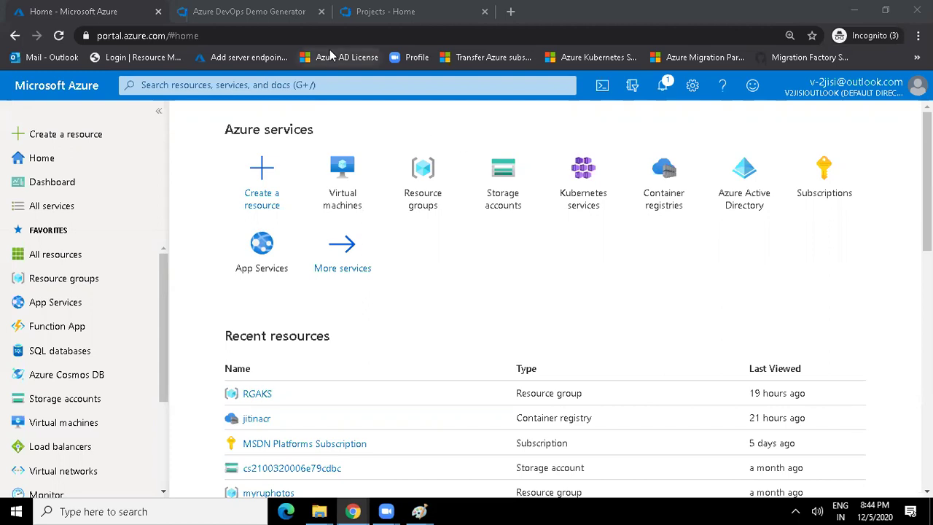
key(ctrl+3)
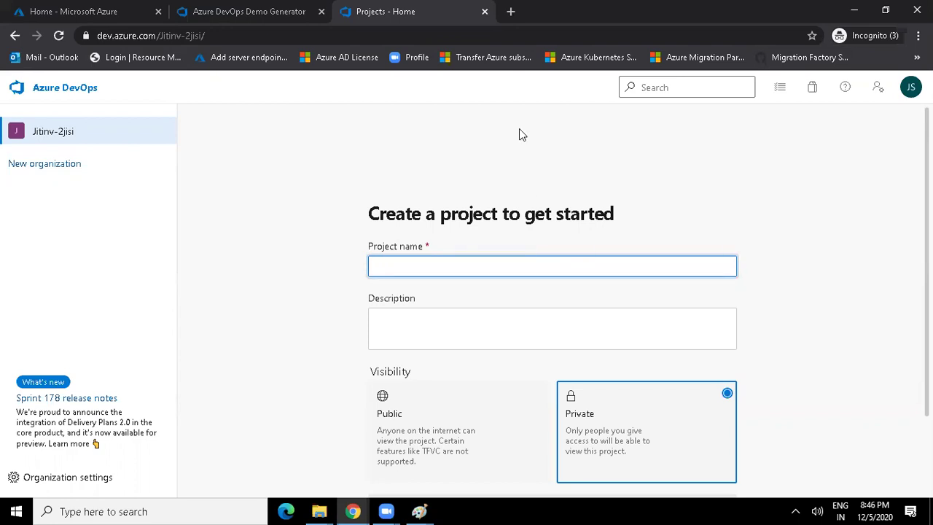
Step: Search Google in a new Chrome page for "difference between azure devops and aws devops"
click(888, 15)
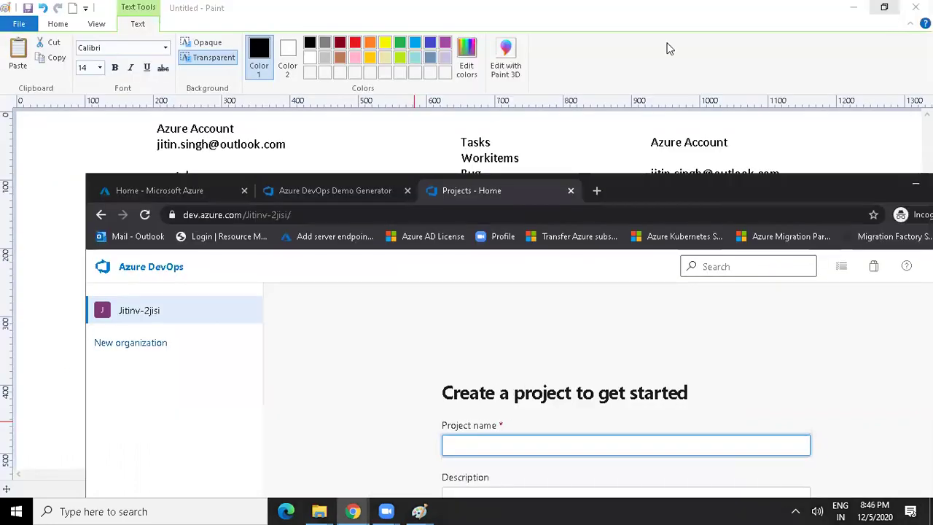
click(598, 189)
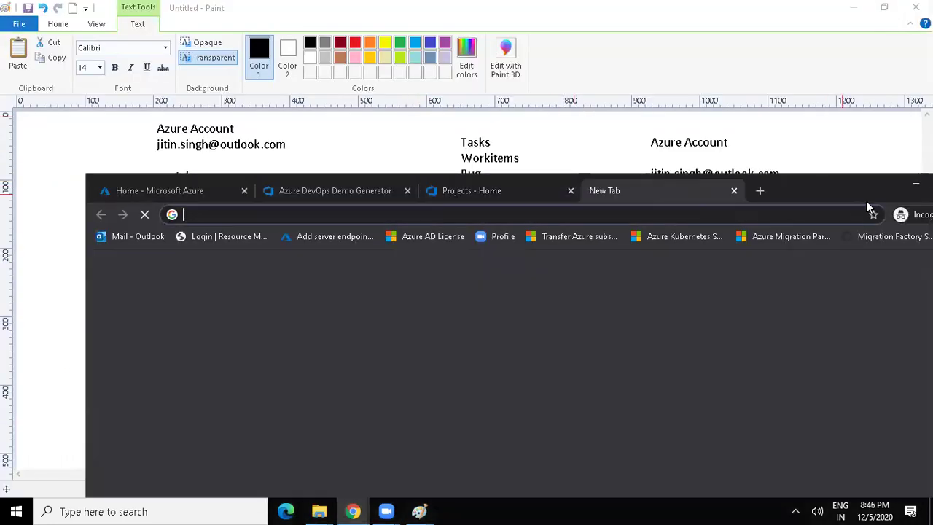
double_click(844, 187)
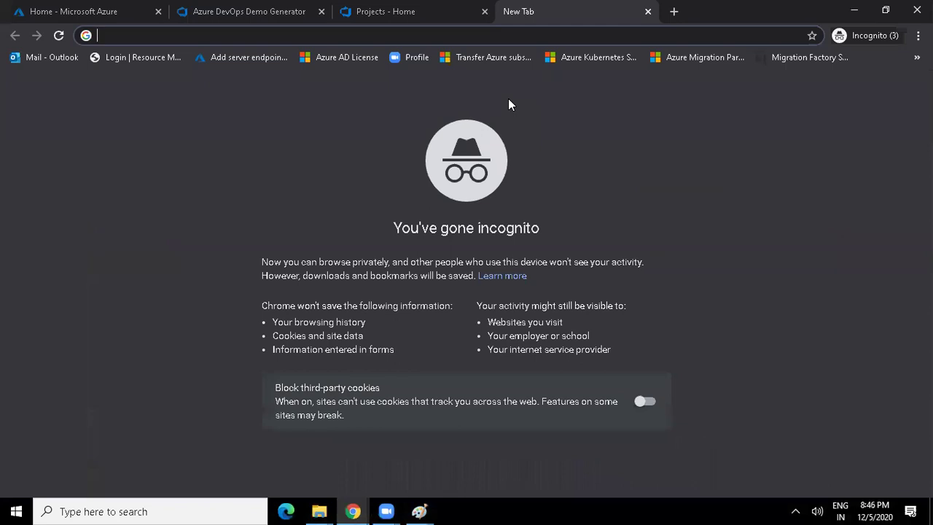
text(difference)
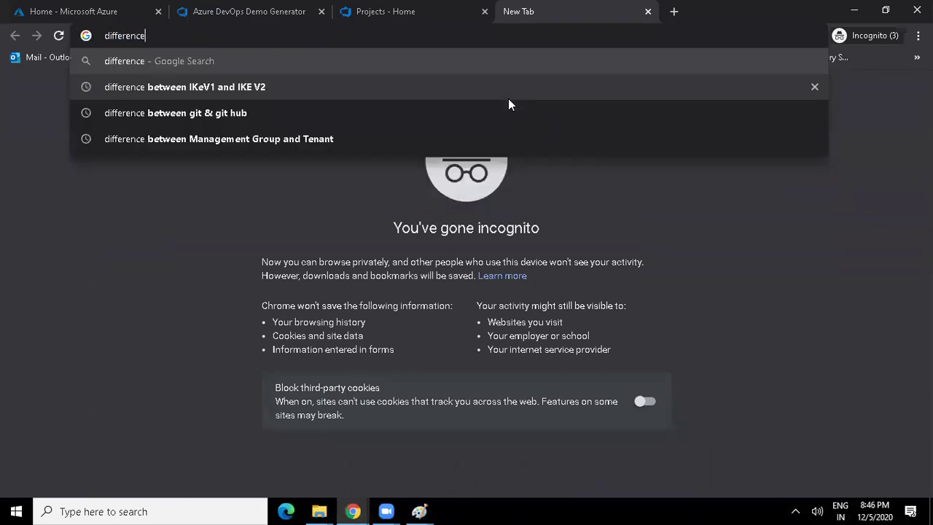
text( between)
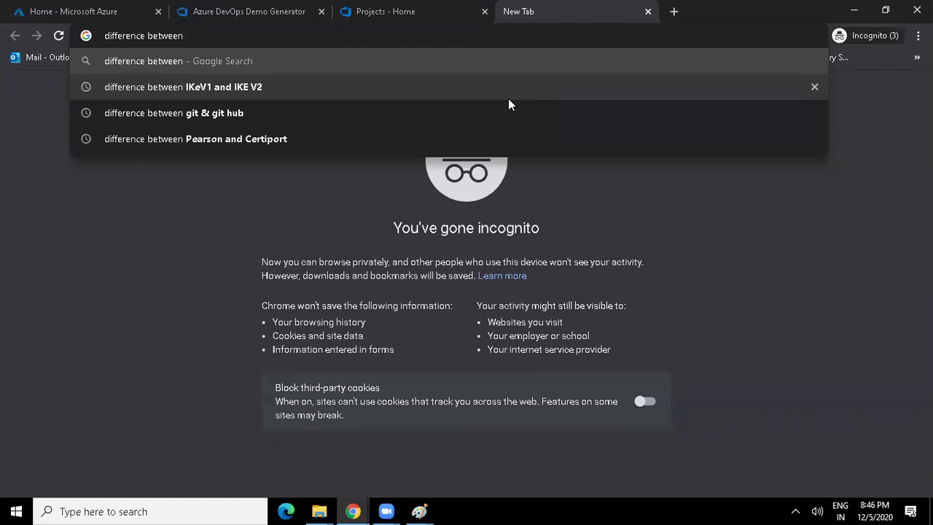
text(azure )
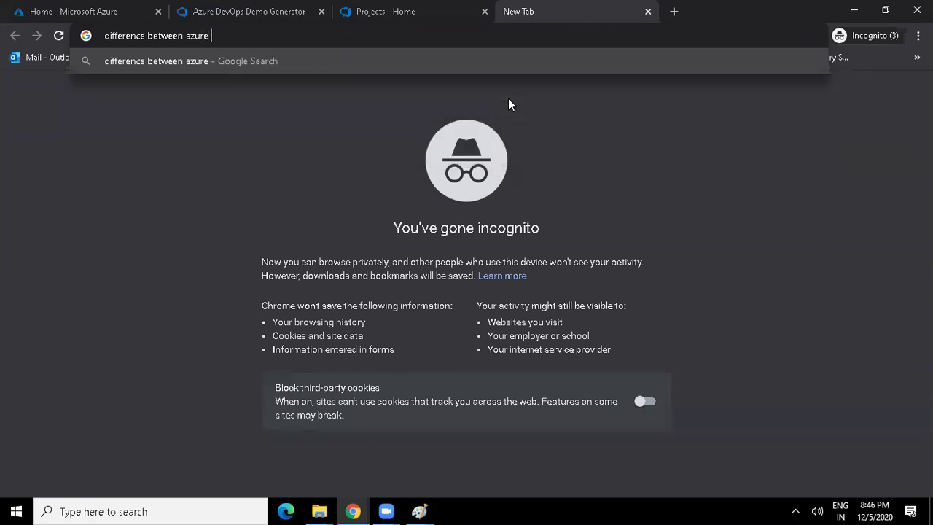
text(vepops)
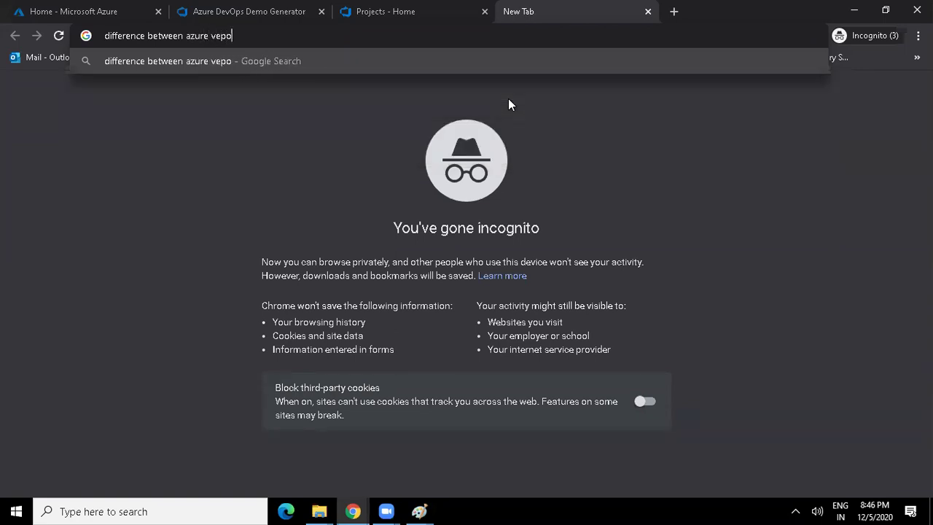
key(BackSpace)
key(BackSpace)
key(BackSpace)
key(BackSpace)
key(BackSpace)
key(BackSpace)
text(devops)
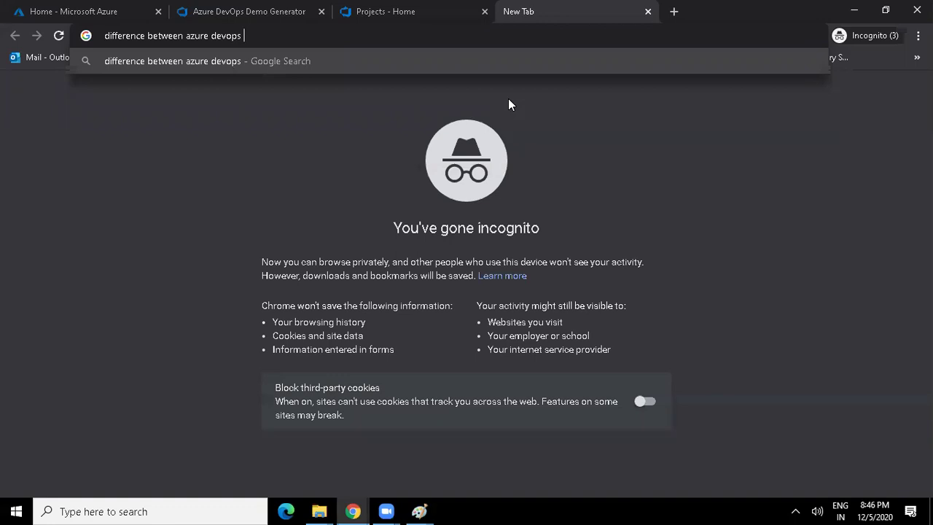
text(and aw)
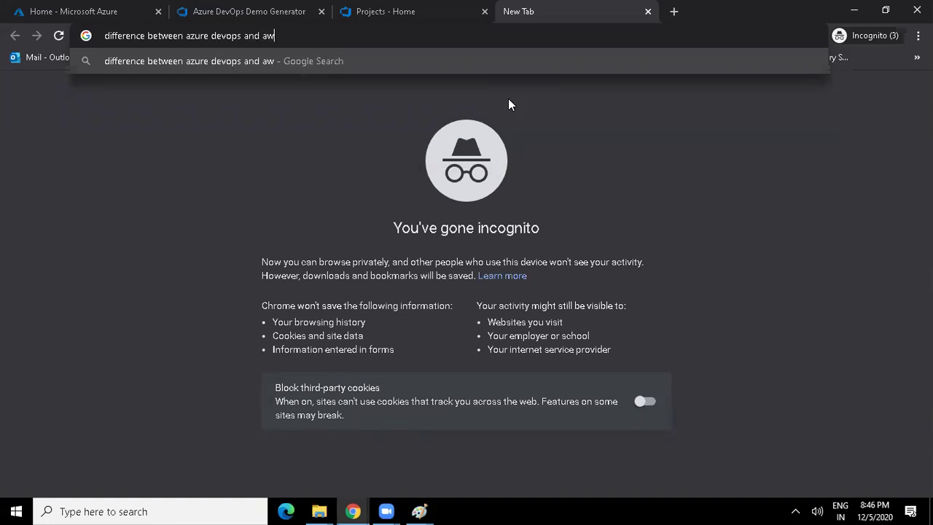
text(s de)
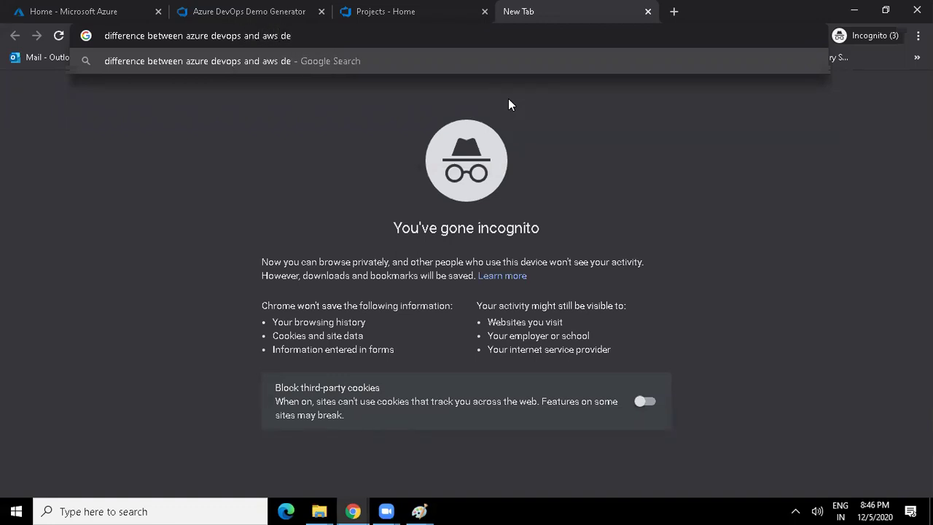
text(vop)
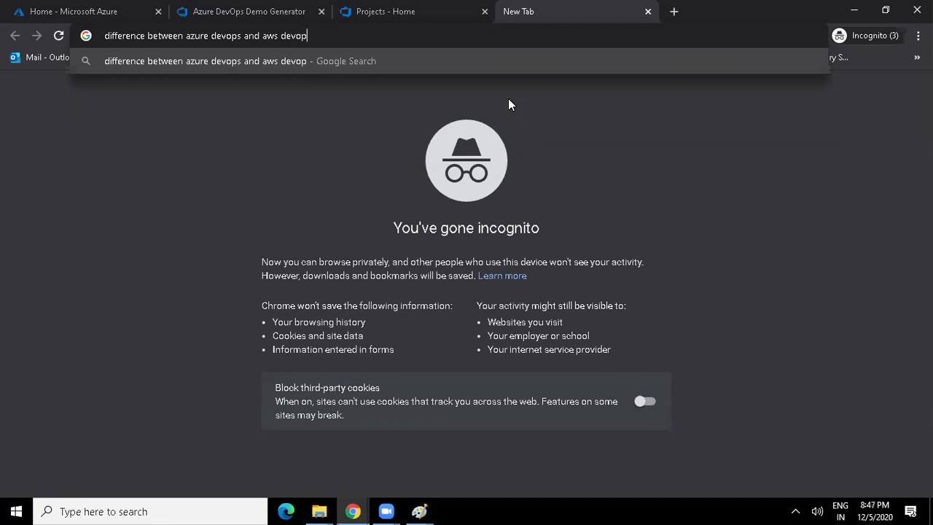
text(s)
key(Return)
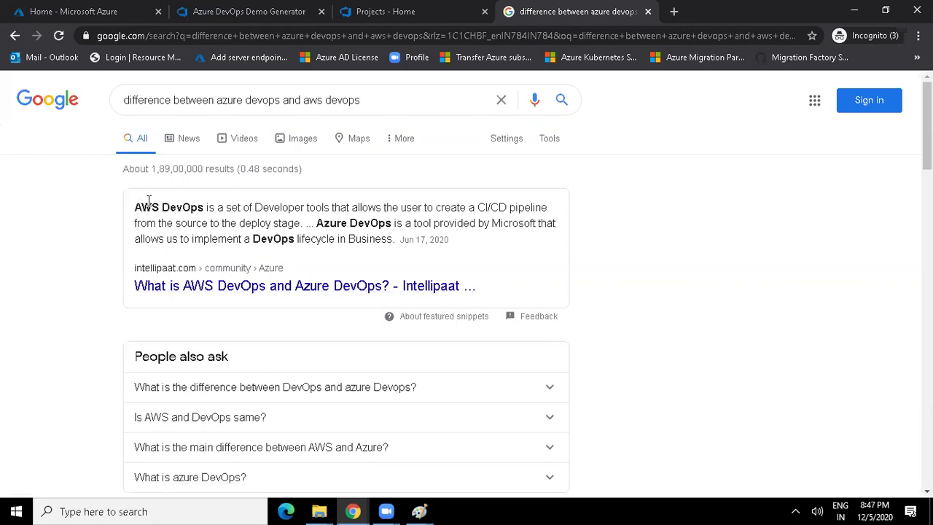
Step: Highlight the featured snippet's AWS DevOps and Azure DevOps definitions and expand the question "What is the difference between DevOps and azure Devops?"
drag(238, 208, 555, 210)
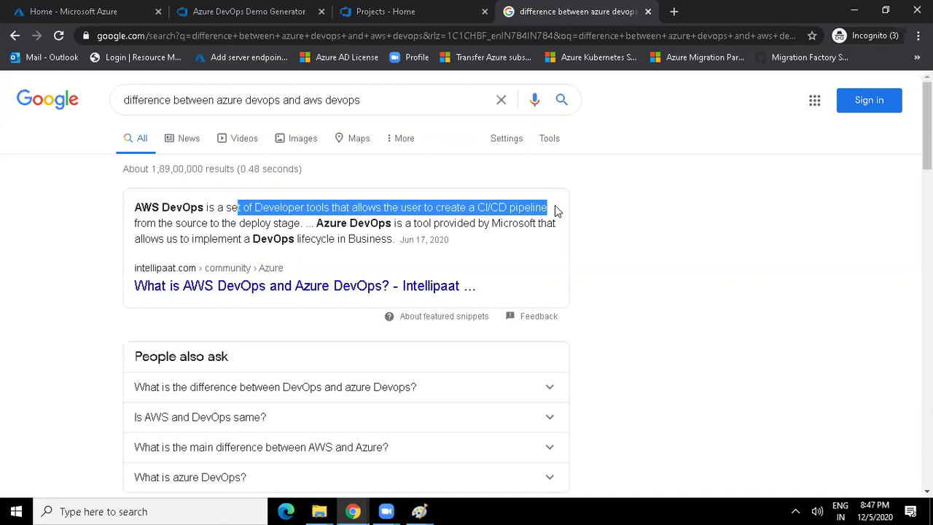
drag(309, 222, 393, 241)
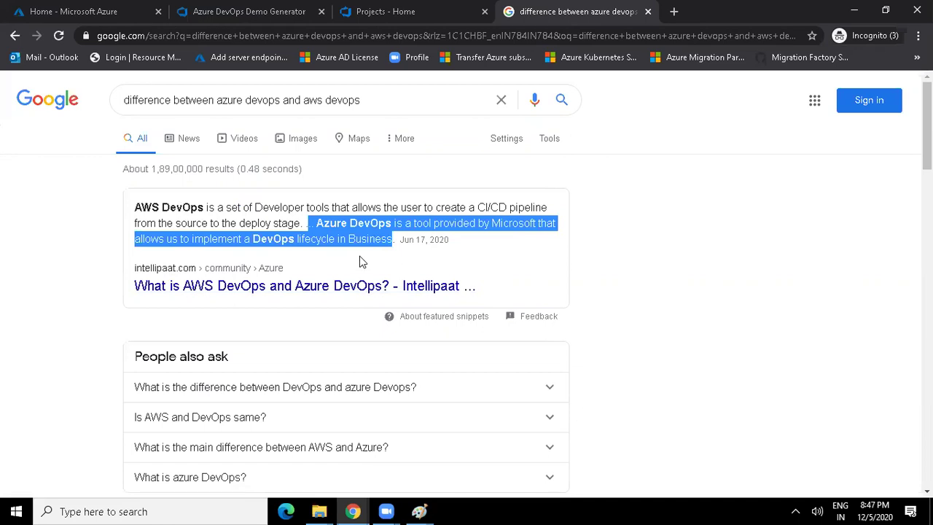
click(379, 255)
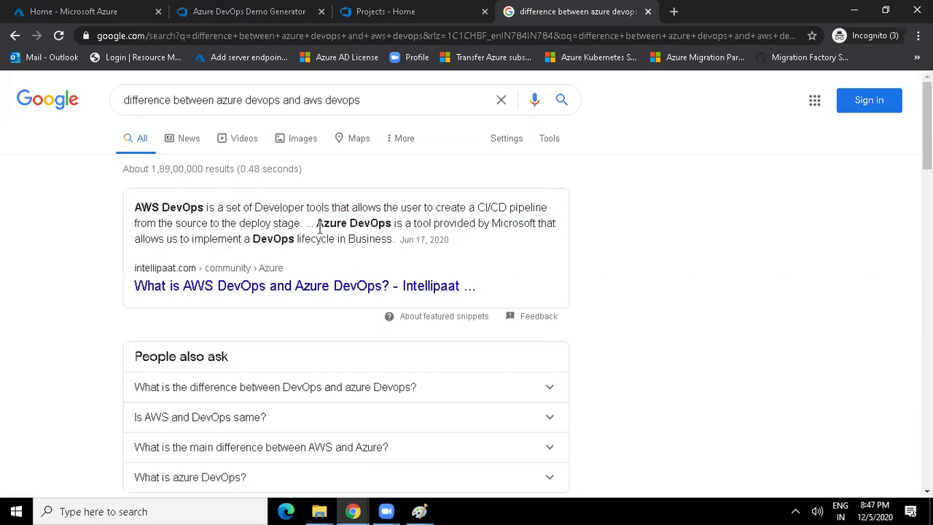
drag(137, 207, 540, 211)
drag(316, 223, 391, 241)
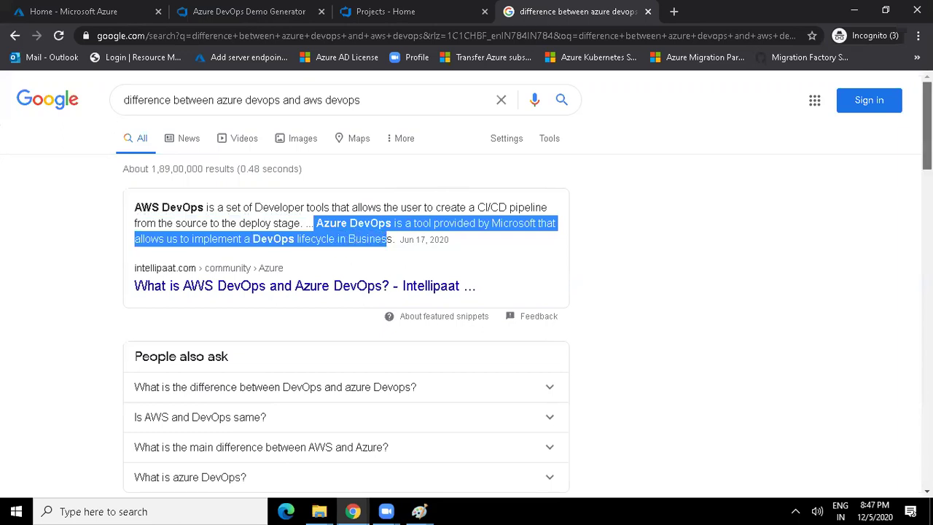
scroll(628, 194, down, 3)
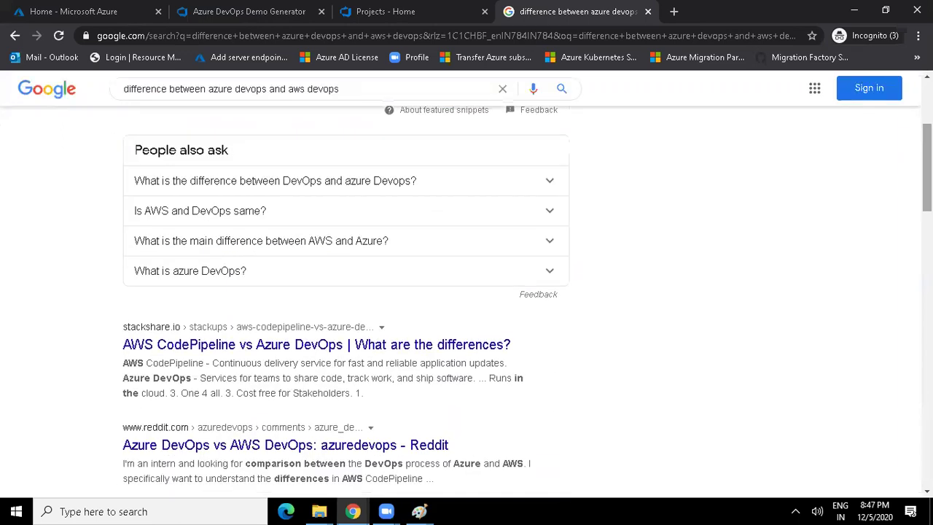
click(550, 182)
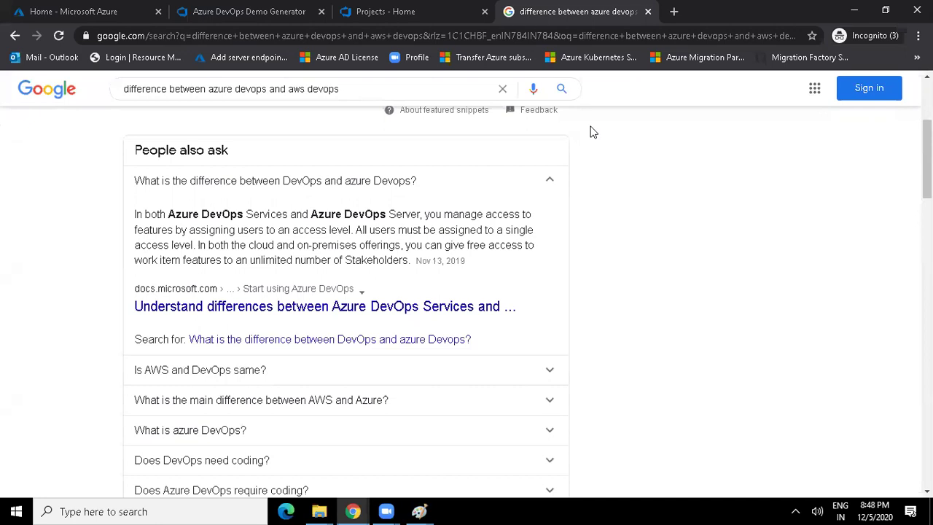
mouse_move(387, 511)
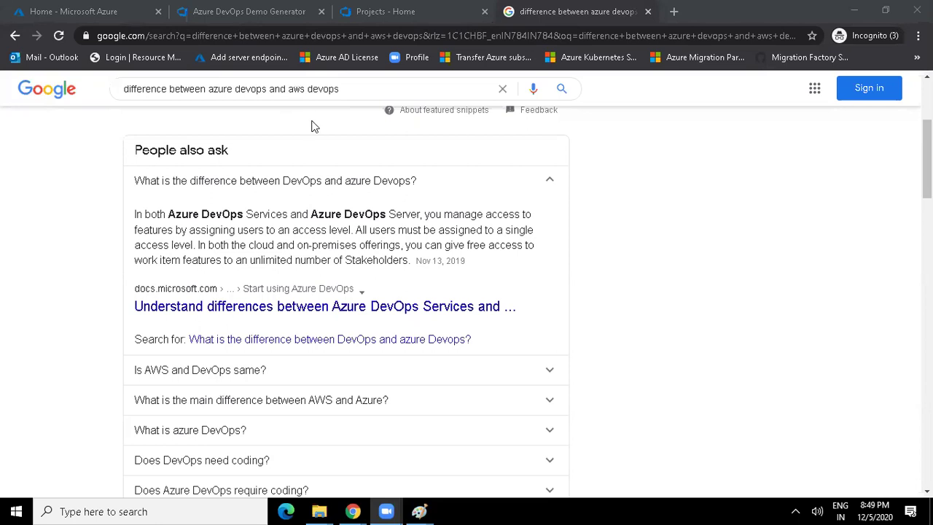
click(366, 92)
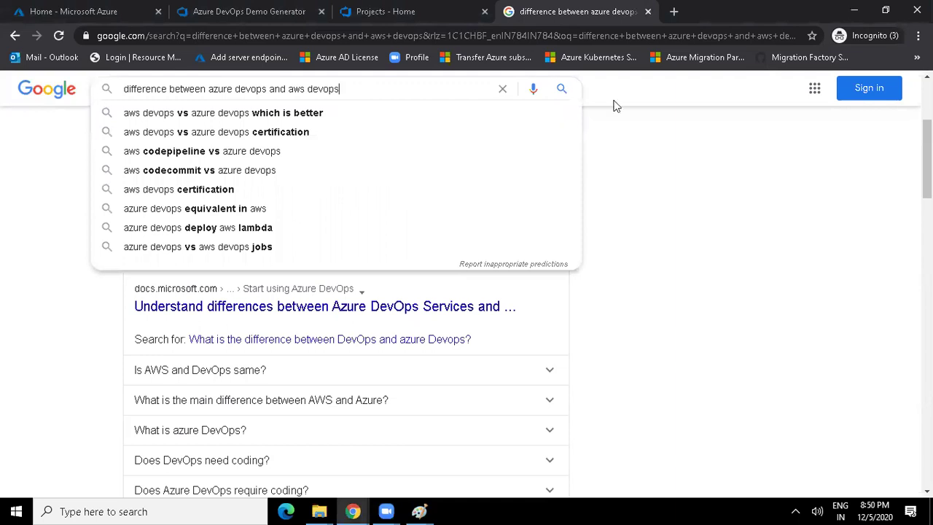
click(419, 511)
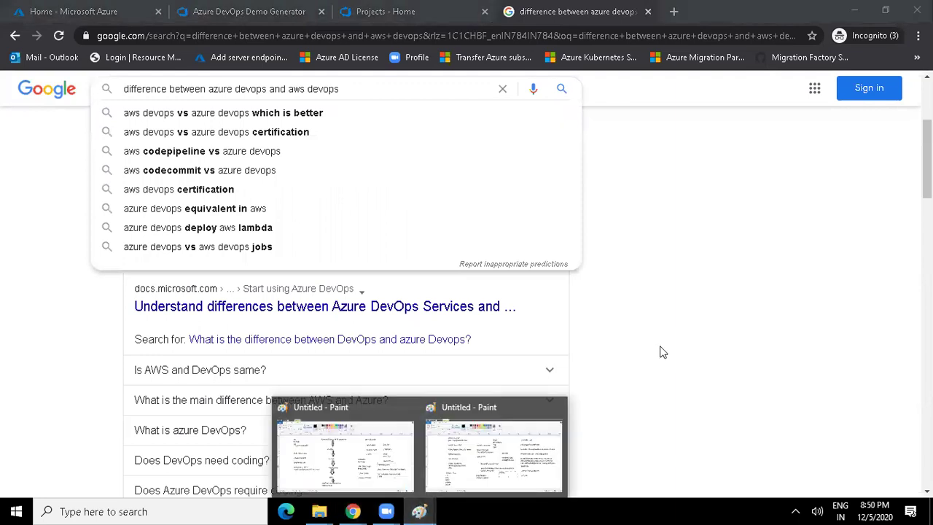
click(663, 352)
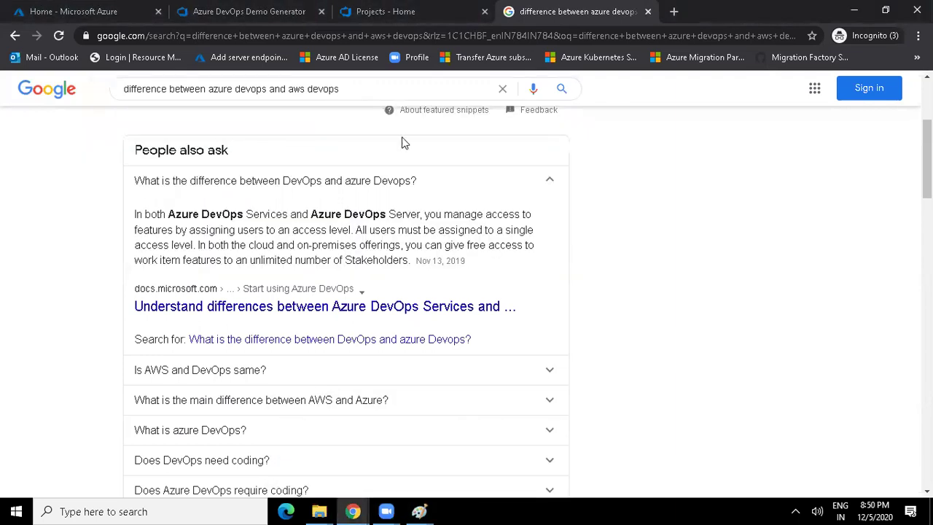
Step: Return to the Azure portal home page and open the Azure Active Directory service
click(349, 27)
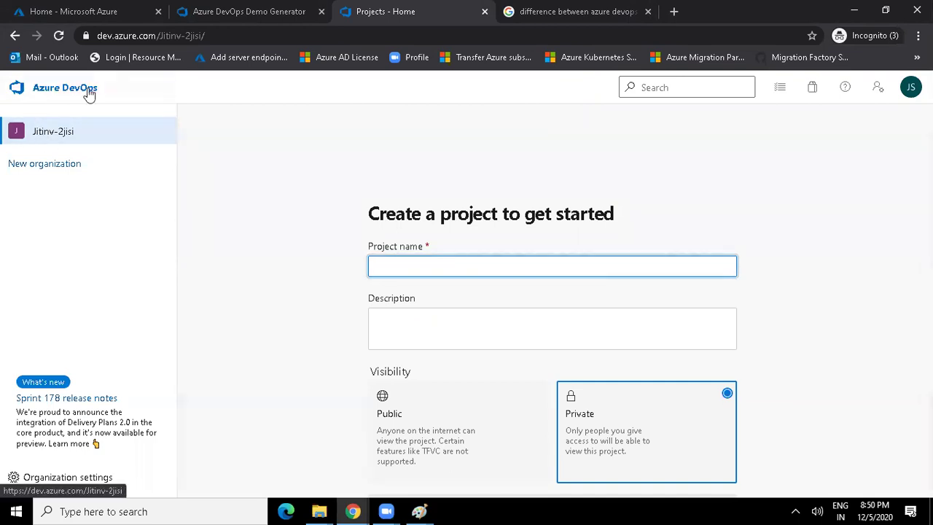
click(104, 12)
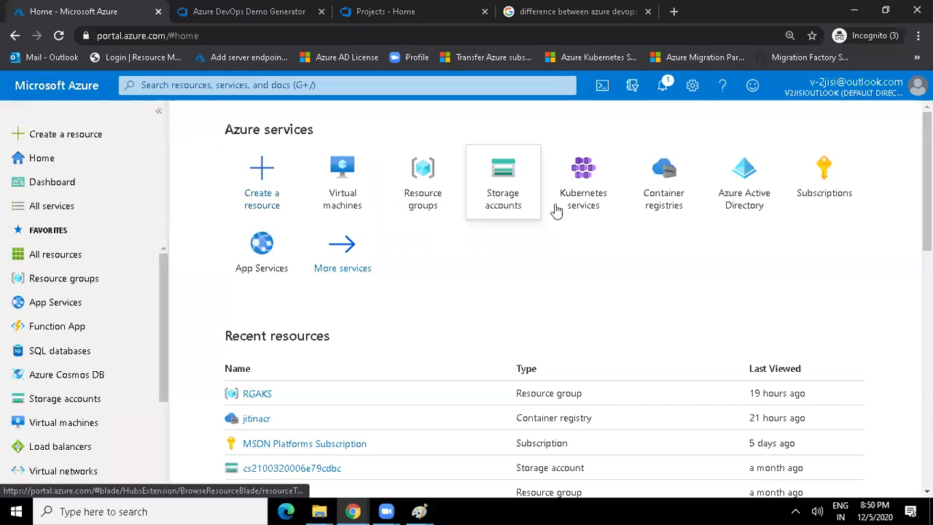
click(749, 212)
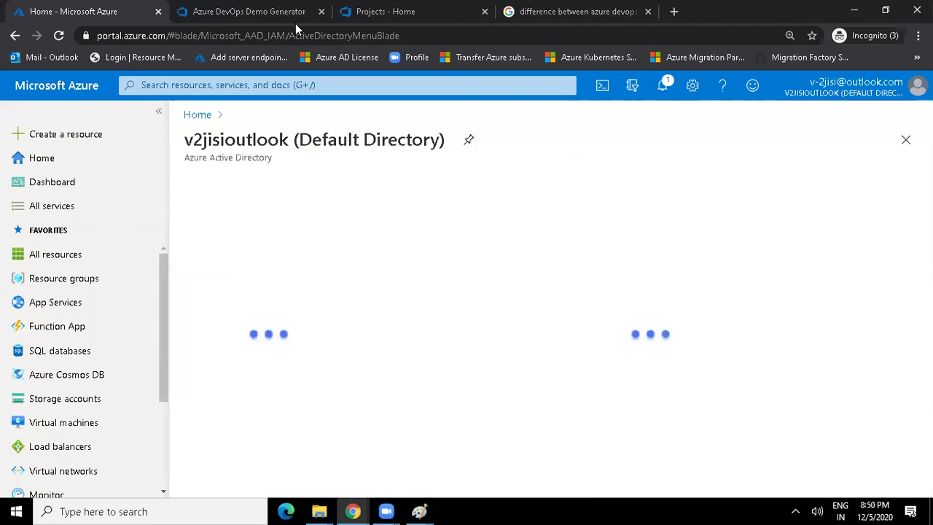
Step: Open the Azure Active Directory page in the Azure DevOps organization settings and start connecting a directory
key(ctrl+3)
click(73, 478)
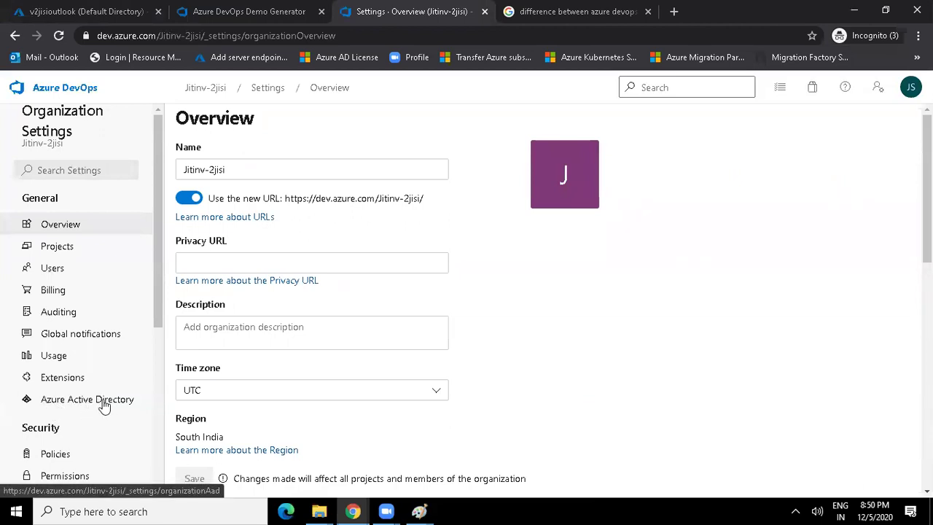
click(78, 405)
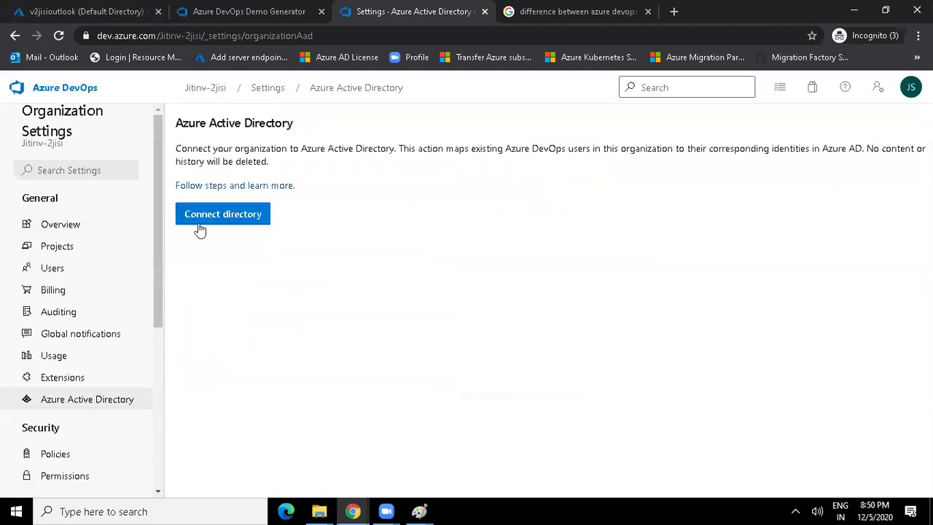
click(238, 218)
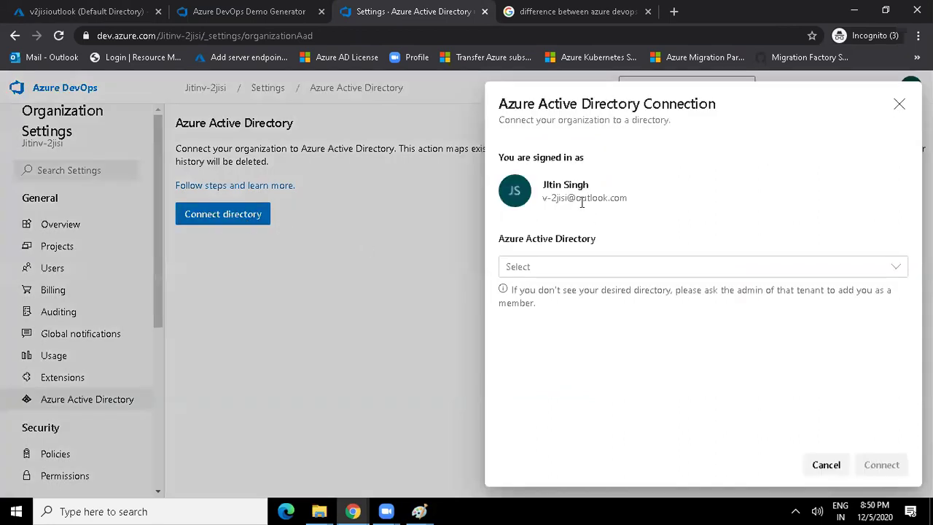
Step: Highlight the signed-in account's e-mail address in the connection dialog and compare it with the account shown in the Azure portal
drag(542, 198, 643, 202)
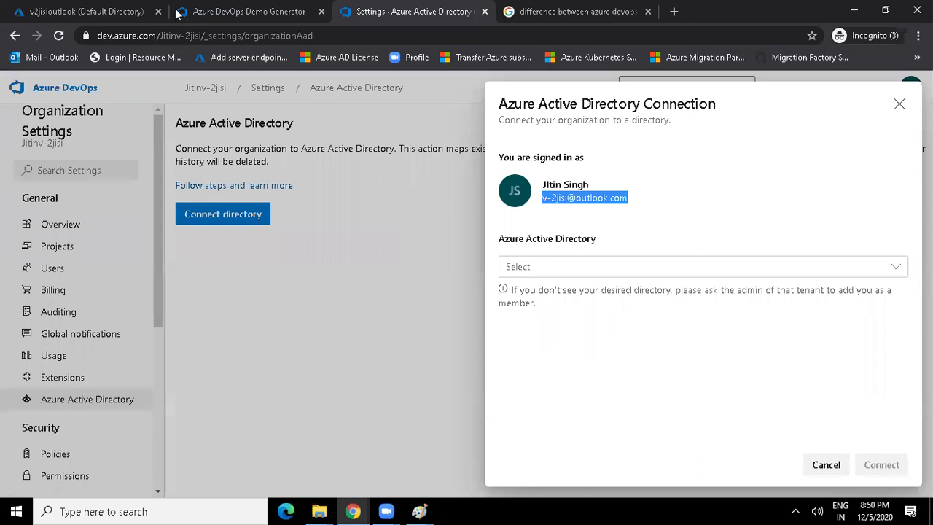
click(98, 12)
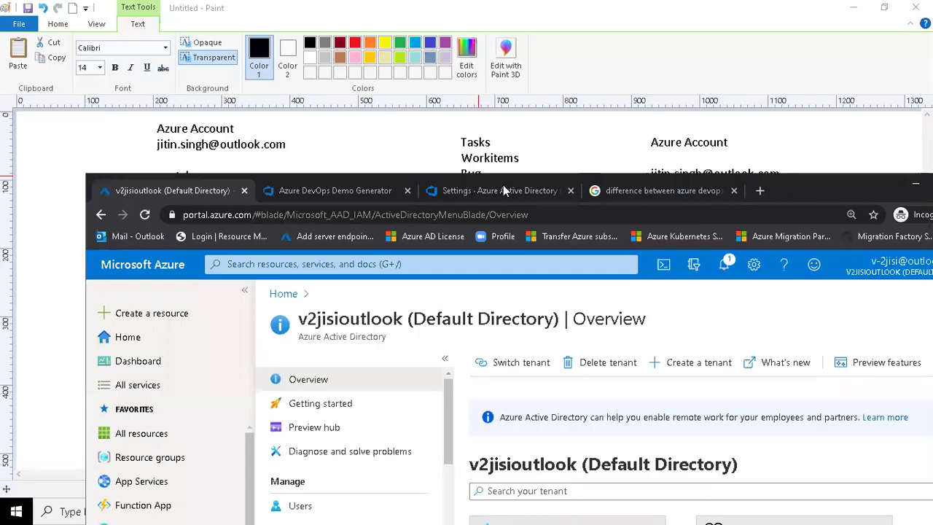
click(503, 185)
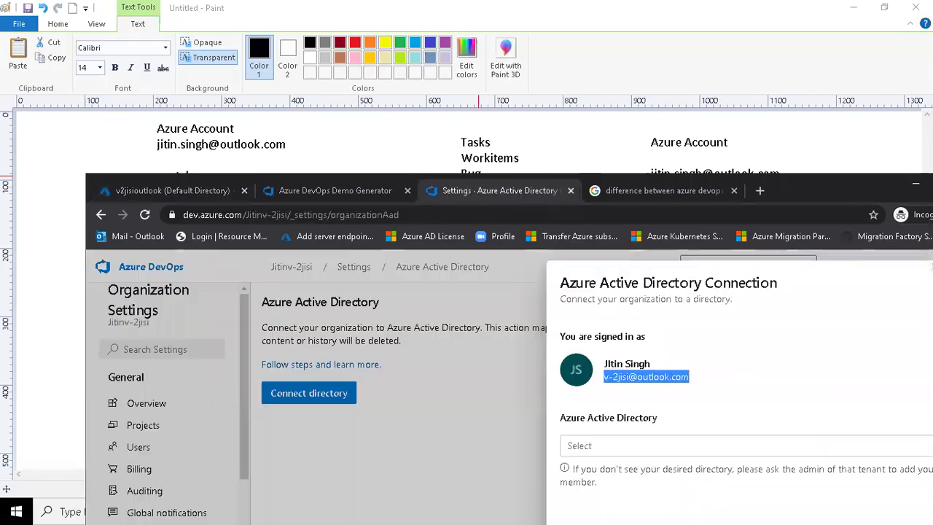
double_click(836, 178)
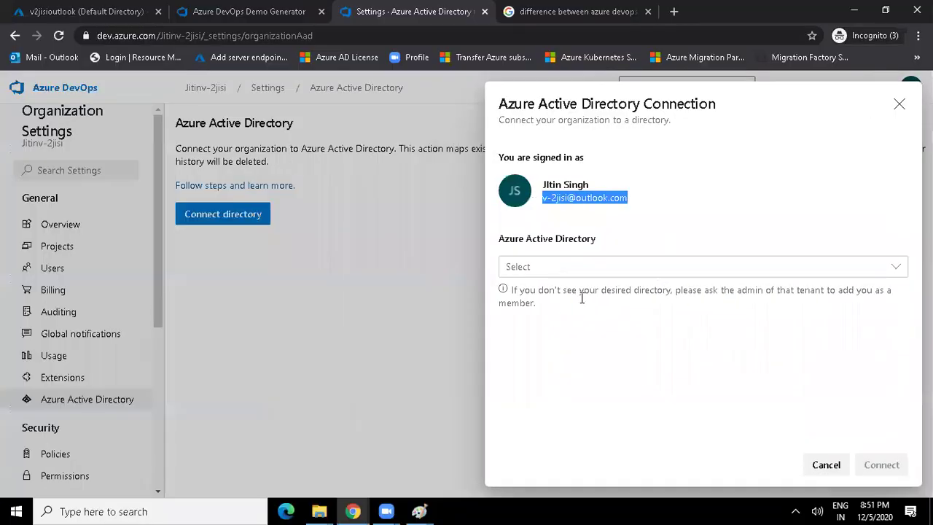
Step: Choose Default Directory as the Azure Active Directory to connect and highlight the first block of its tenant ID
click(555, 276)
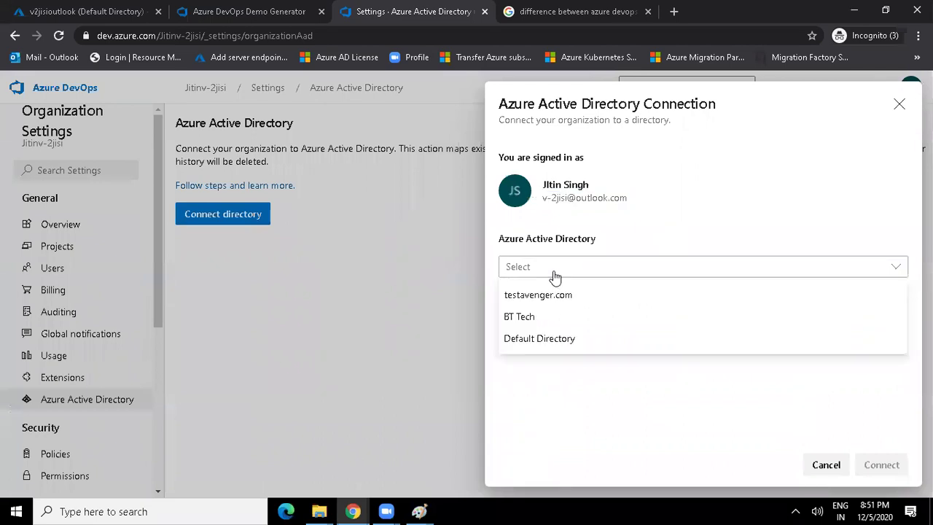
click(554, 340)
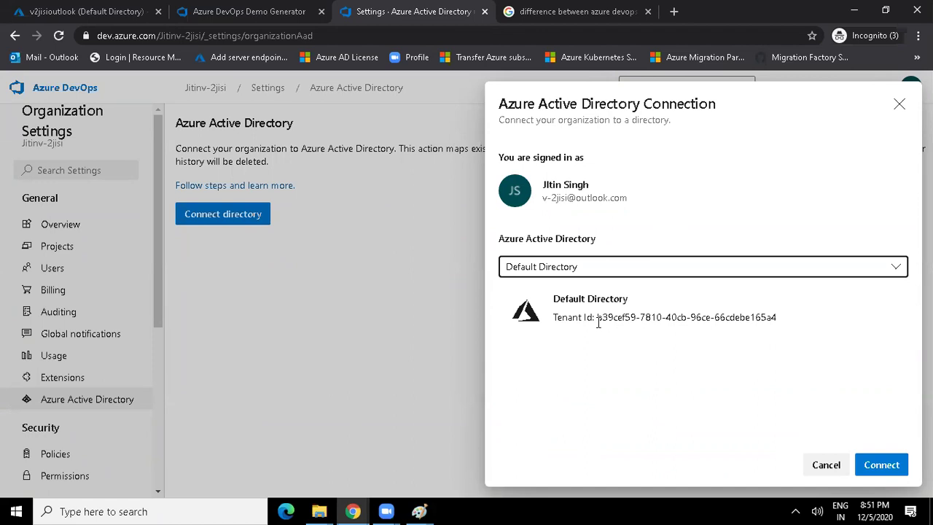
click(596, 321)
drag(616, 317, 638, 318)
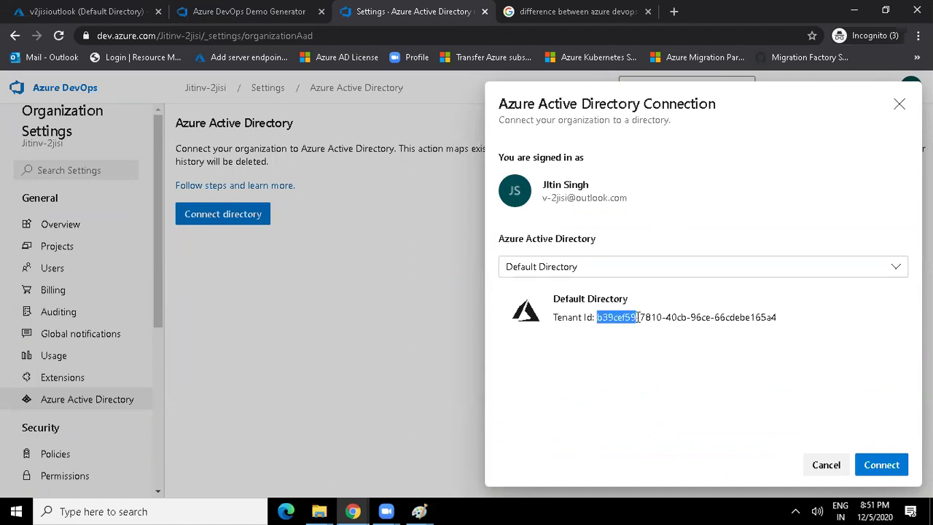
Step: Highlight the first block of the tenant ID in the Azure portal for comparison and close the directory connection dialog without connecting
click(82, 12)
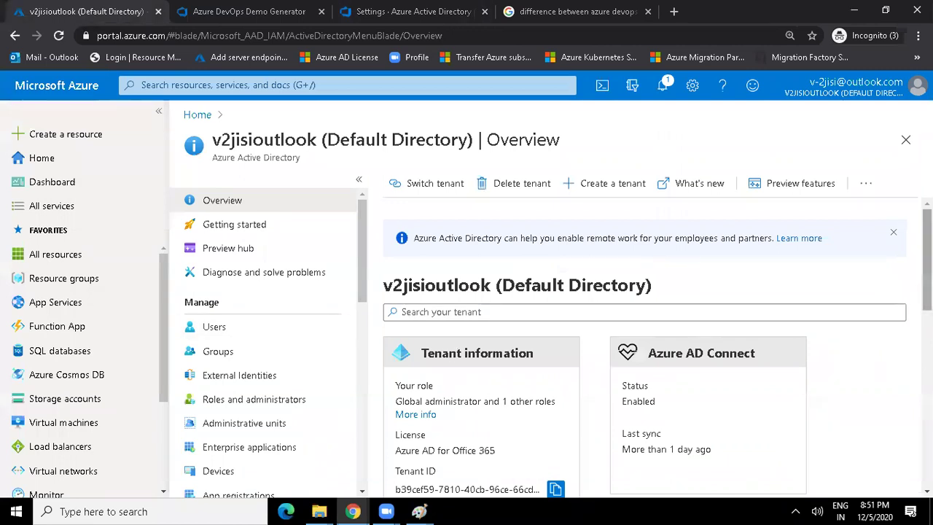
scroll(692, 256, down, 1)
scroll(758, 272, down, 1)
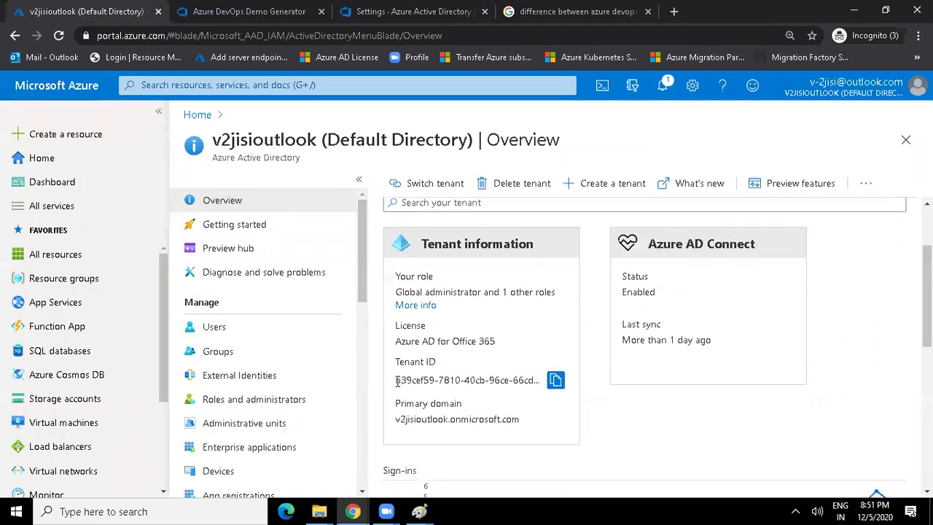
drag(398, 381, 439, 384)
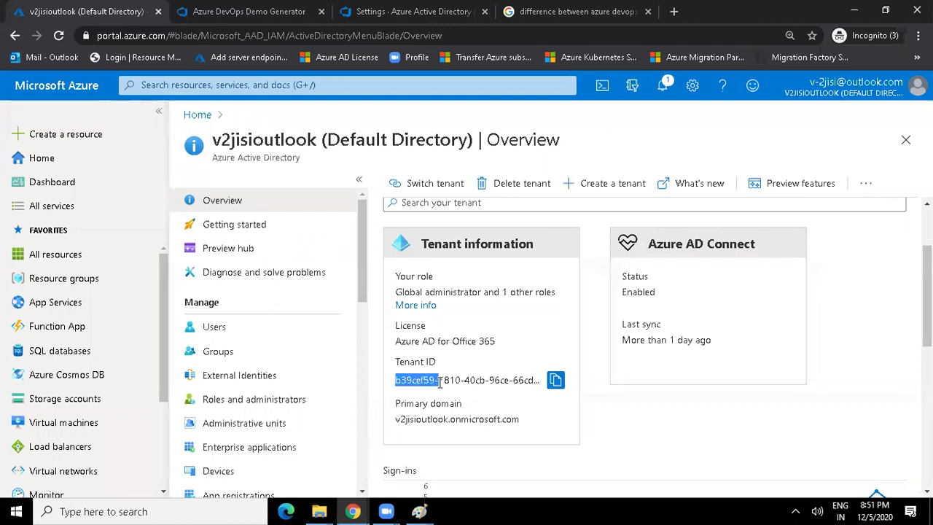
key(ctrl+3)
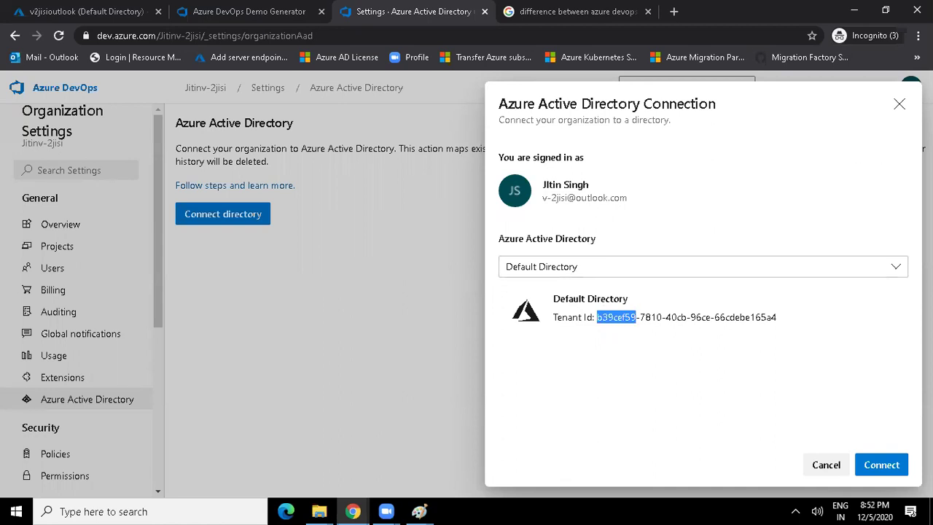
click(899, 104)
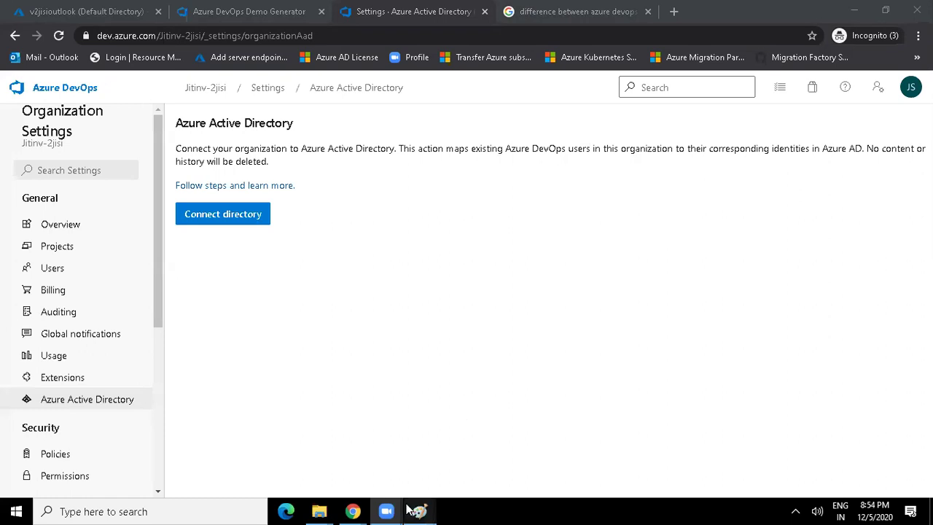
Step: Switch to Paint, open a new blank Paint window and start a text box near the top of the canvas
mouse_move(409, 509)
click(472, 457)
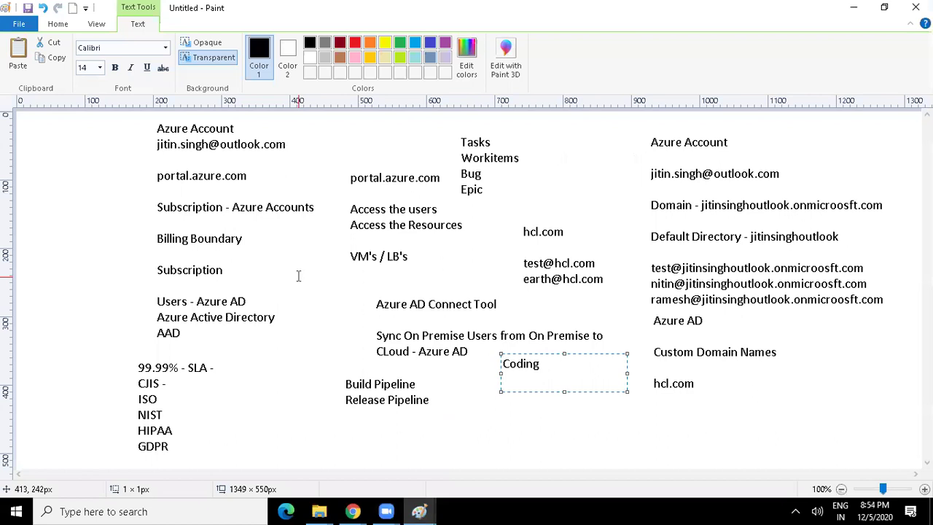
key(super+r)
text(mspaint)
key(Return)
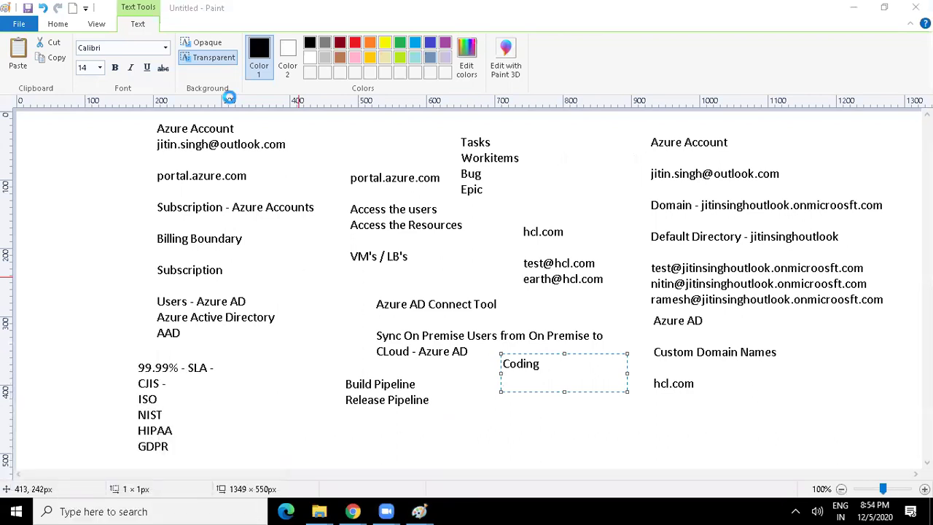
click(199, 48)
click(262, 143)
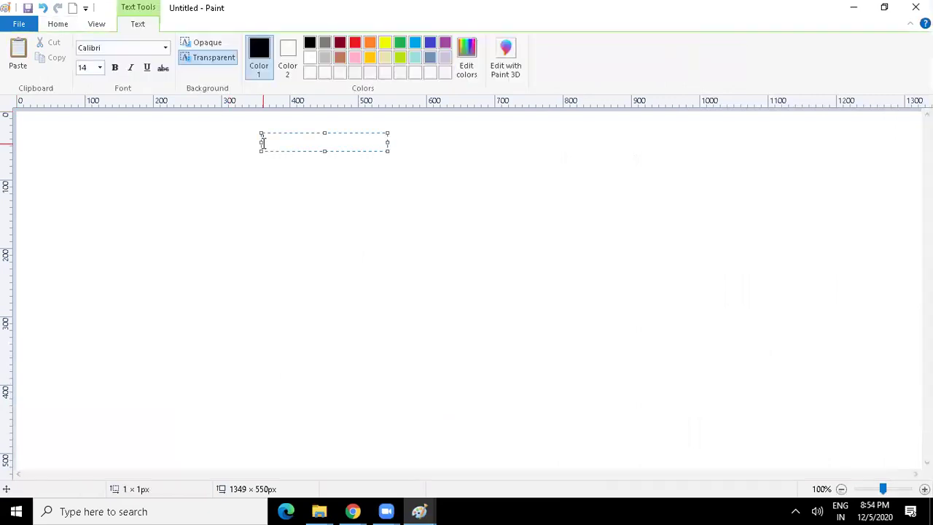
Step: Write the lines "40 hours", "Corporate Batches", "5 - 8 hrs", "1 hrs" and "1.5 hrs- brk" in the text box, with a blank line after the first
text(40 hours)
key(Return)
key(Return)
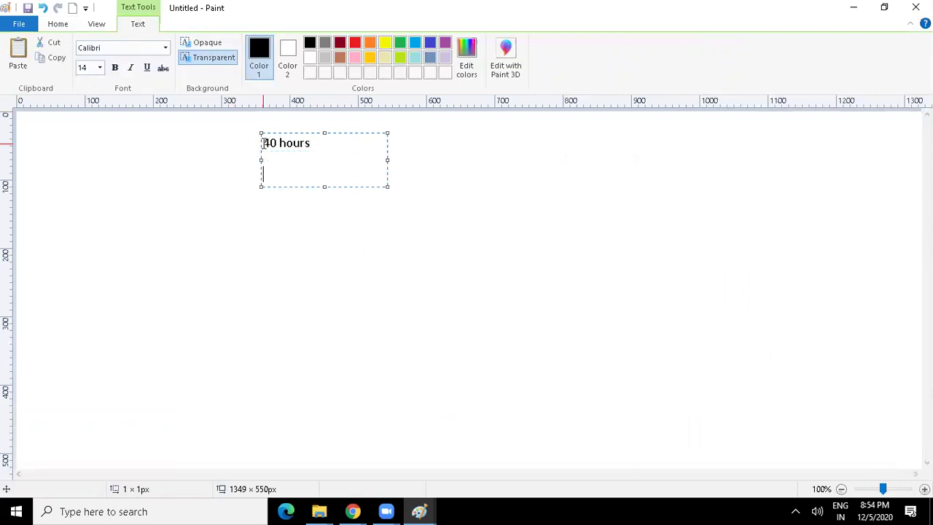
text(Corporate Batches)
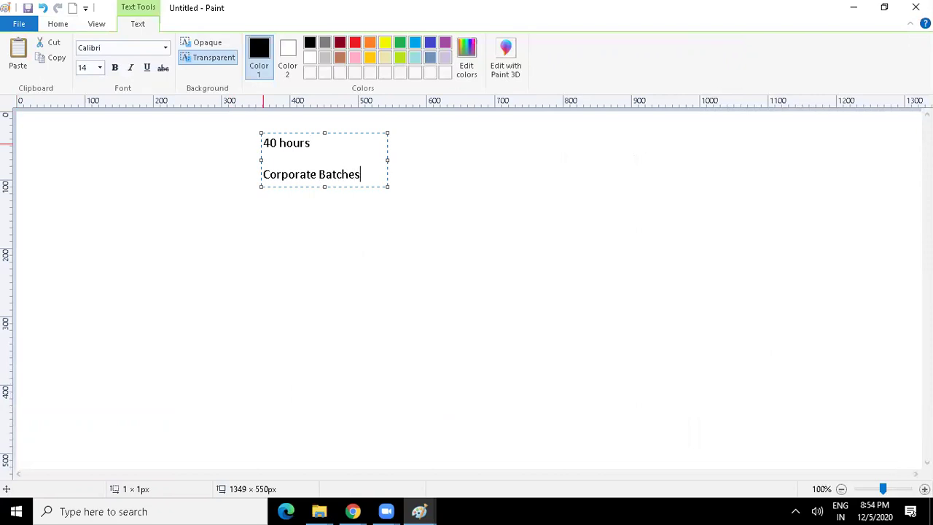
key(Return)
text(5 - 8 hrs)
key(Return)
text(1 hrs)
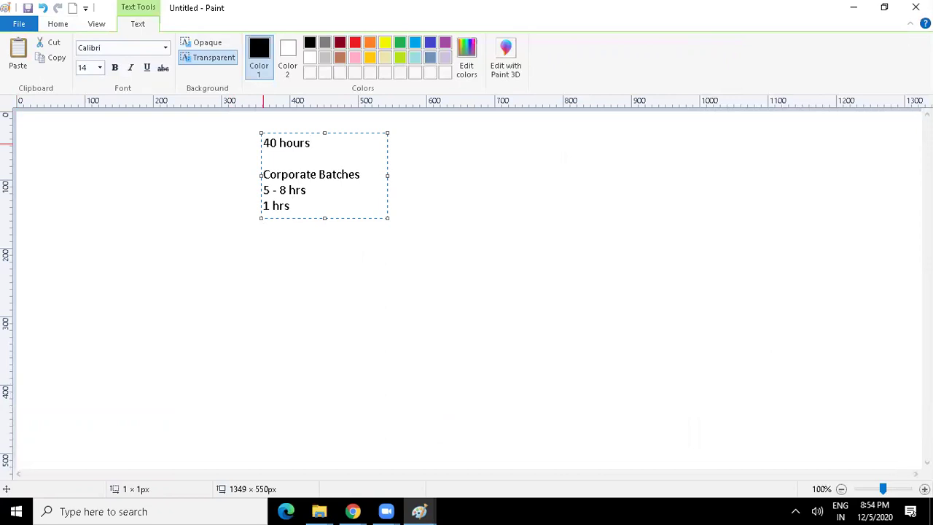
key(Return)
text(1.5 hrs- brk)
key(Return)
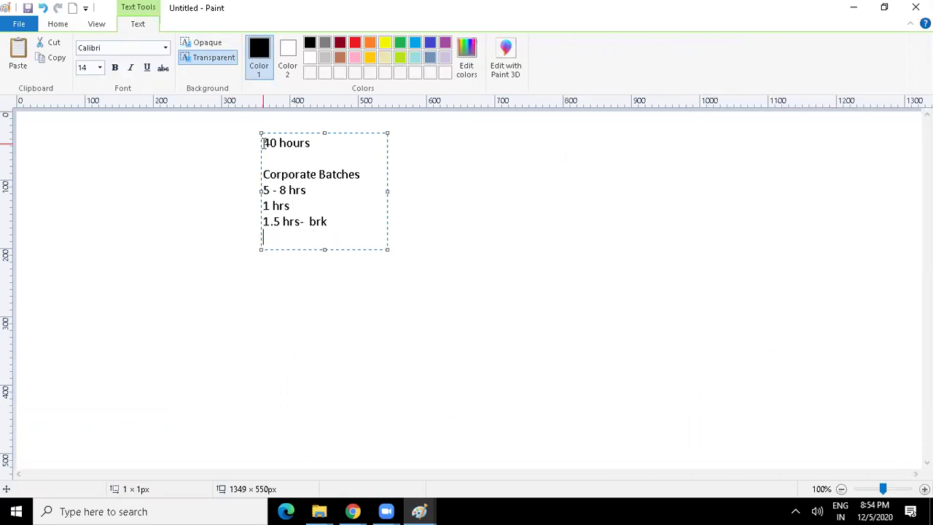
Step: Add "5.5" as the last line of the note and clear all text from the text box
text(5.4)
key(BackSpace)
text(5 h)
key(BackSpace)
text(hrs)
key(BackSpace)
key(BackSpace)
key(BackSpace)
key(ctrl+a)
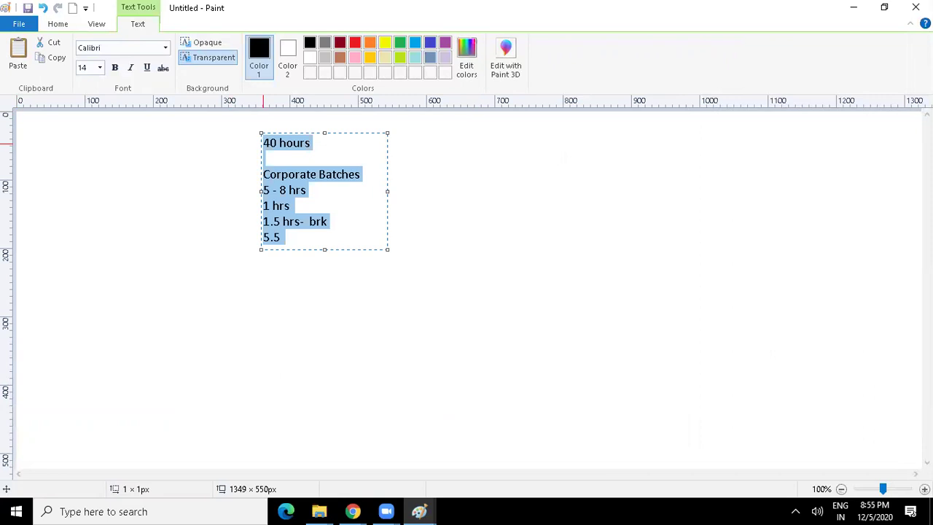
key(Delete)
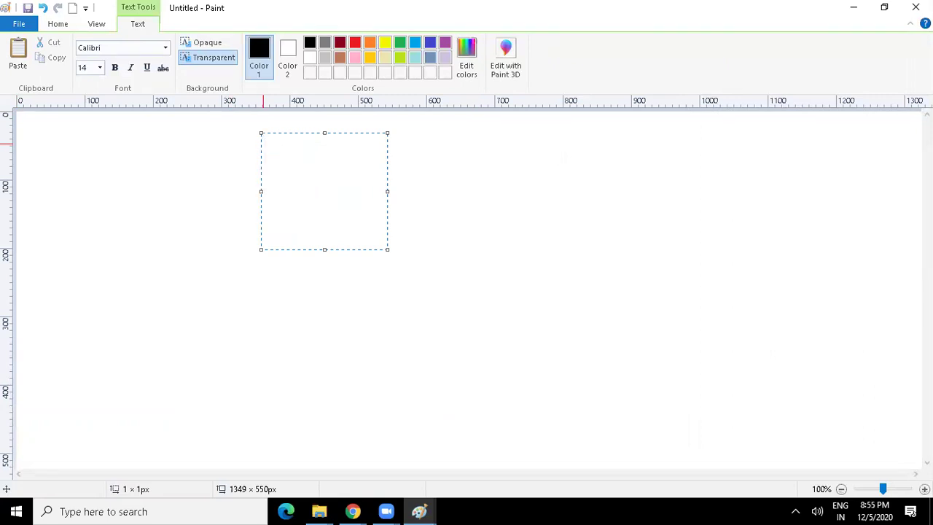